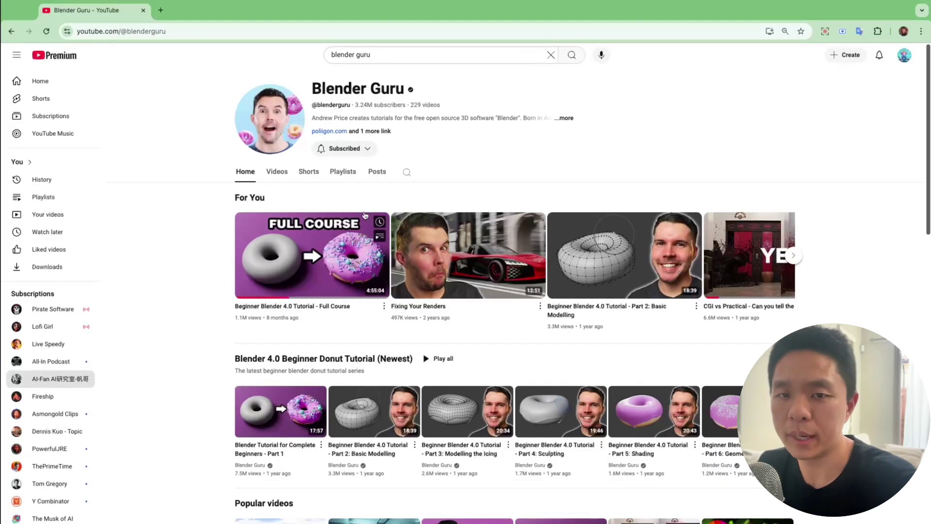
Scroll through the Blender Guru channel's tutorial videos
mouse_move(238, 236)
scroll(240, 240, down, 7)
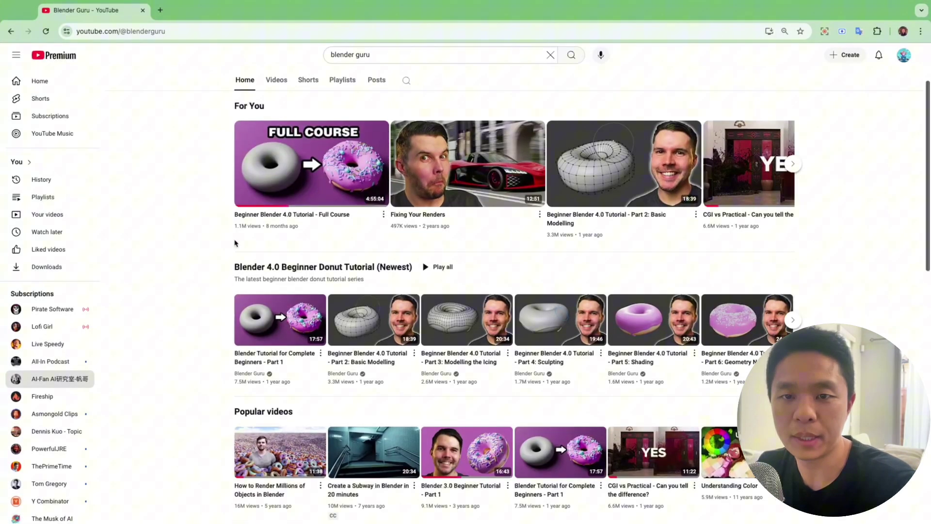
scroll(245, 244, down, 7)
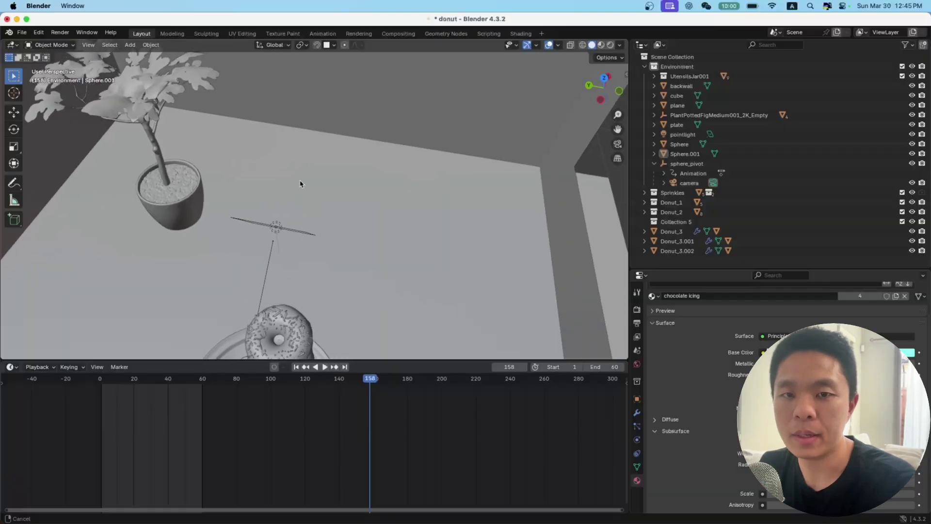
middle_drag(303, 184, 390, 237)
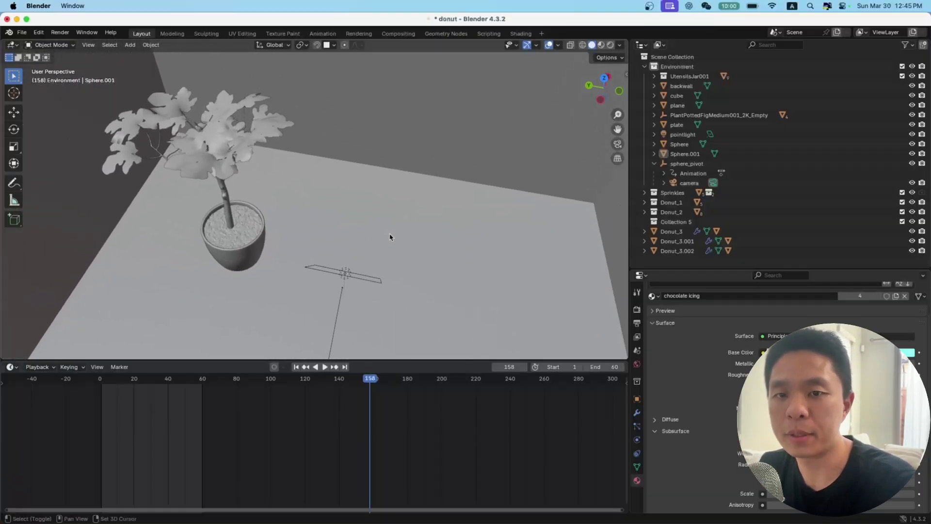
click(18, 19)
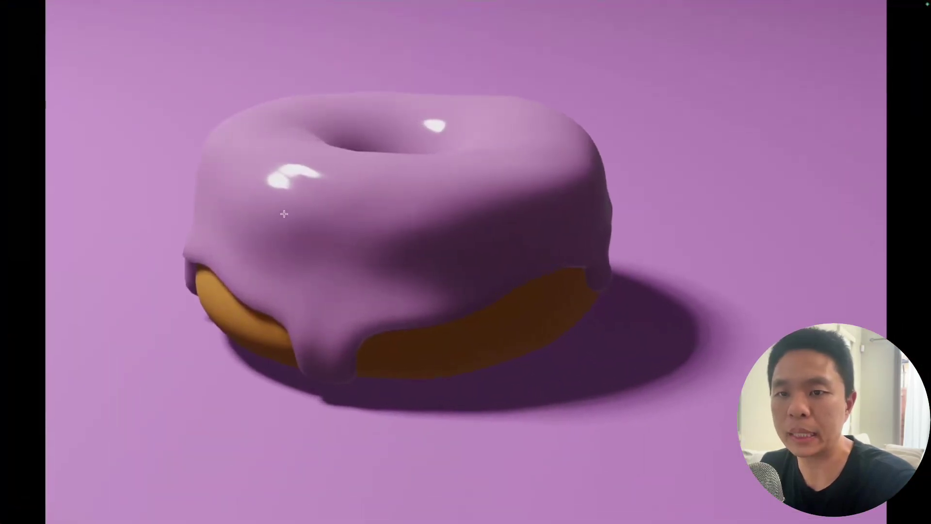
drag(451, 250, 460, 405)
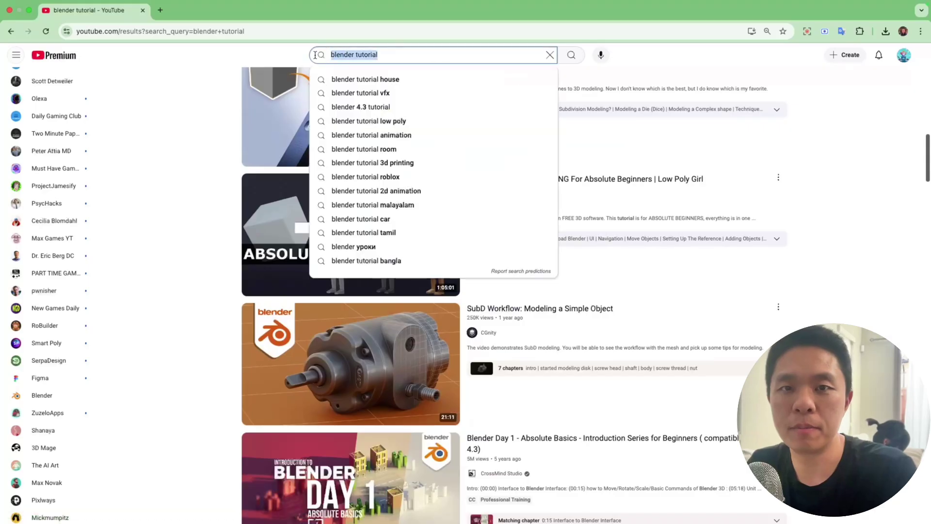
Search YouTube for 'material blender' and scroll the results
text(material be)
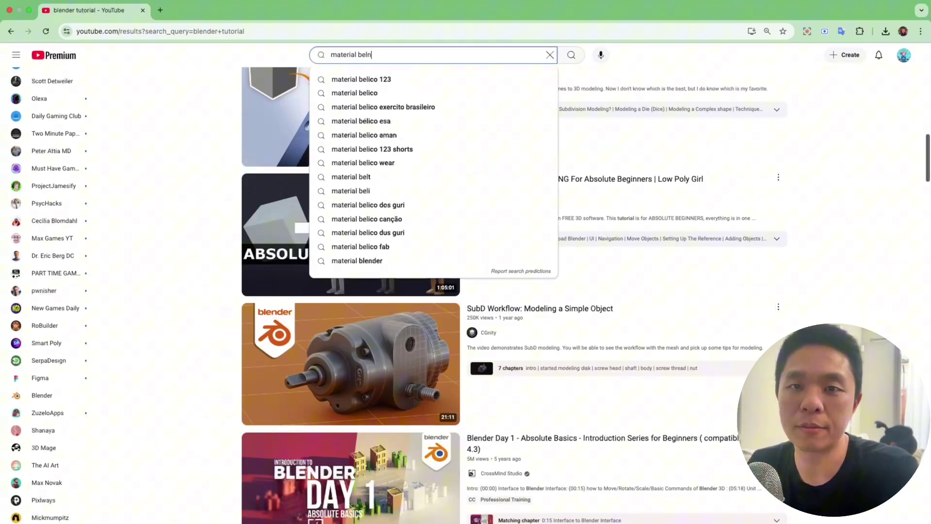
key(BackSpace)
text(lender)
key(Return)
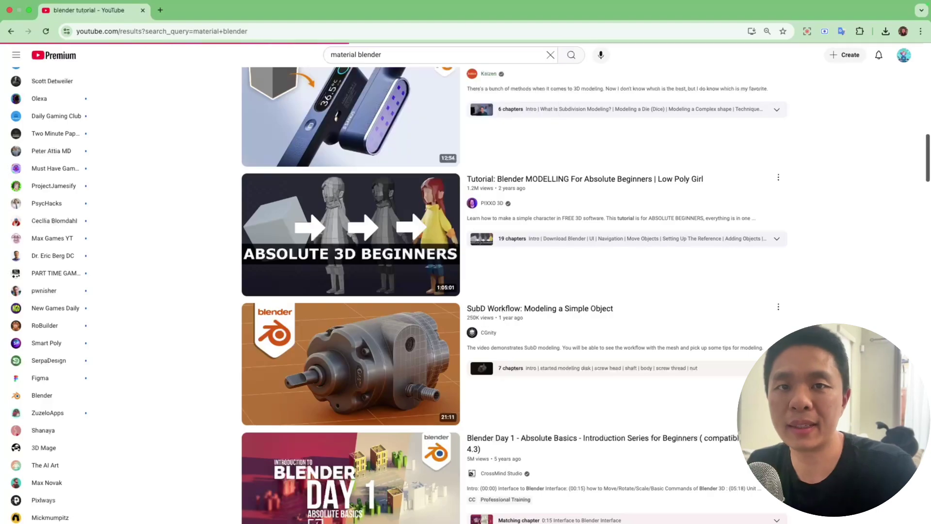
scroll(525, 206, down, 3)
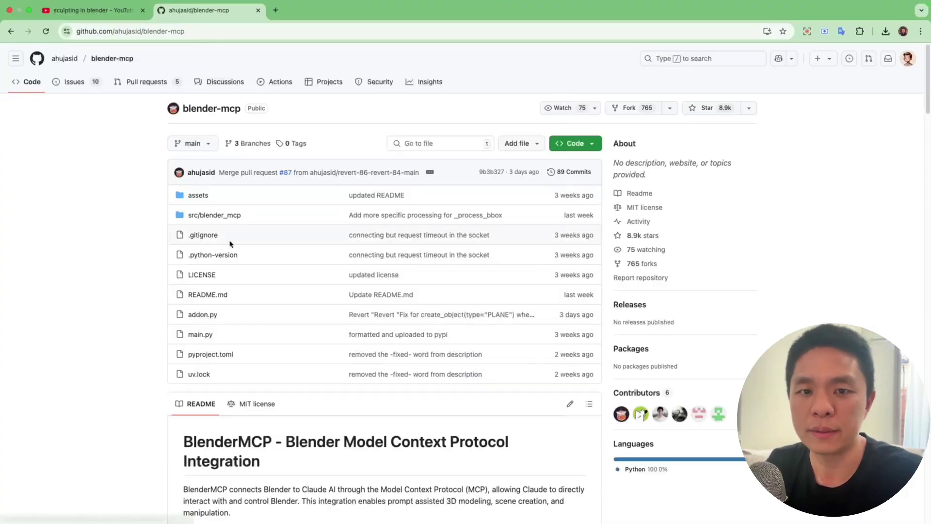
Scroll to the blender-mcp README and select the start of the BlenderMCP title
scroll(228, 239, down, 5)
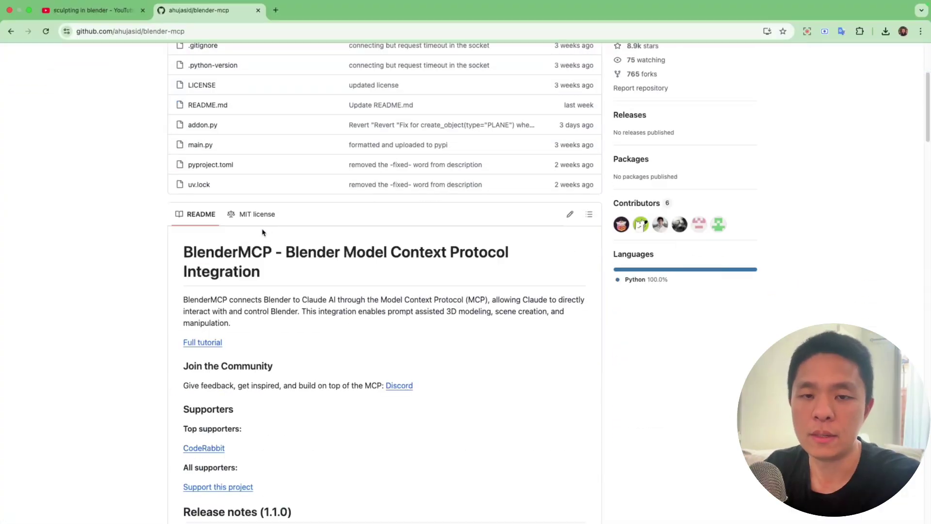
drag(187, 171, 392, 177)
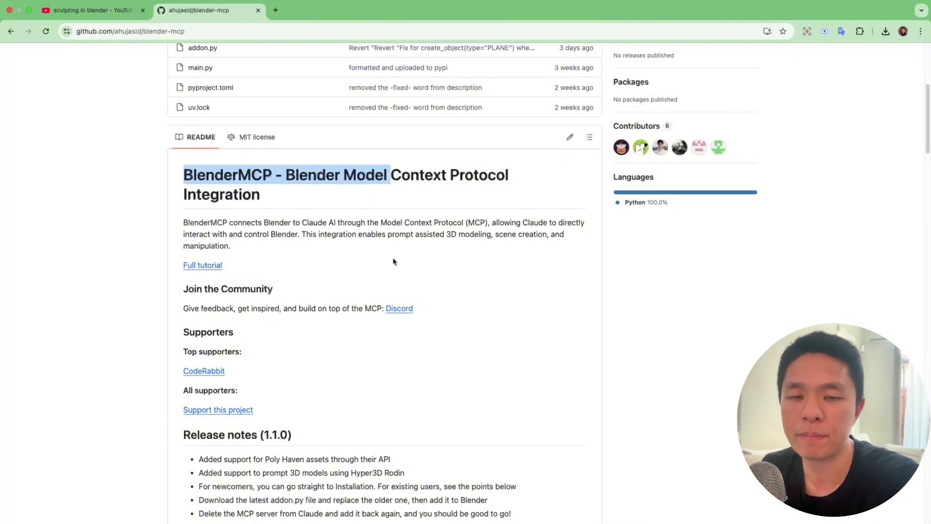
scroll(394, 262, up, 5)
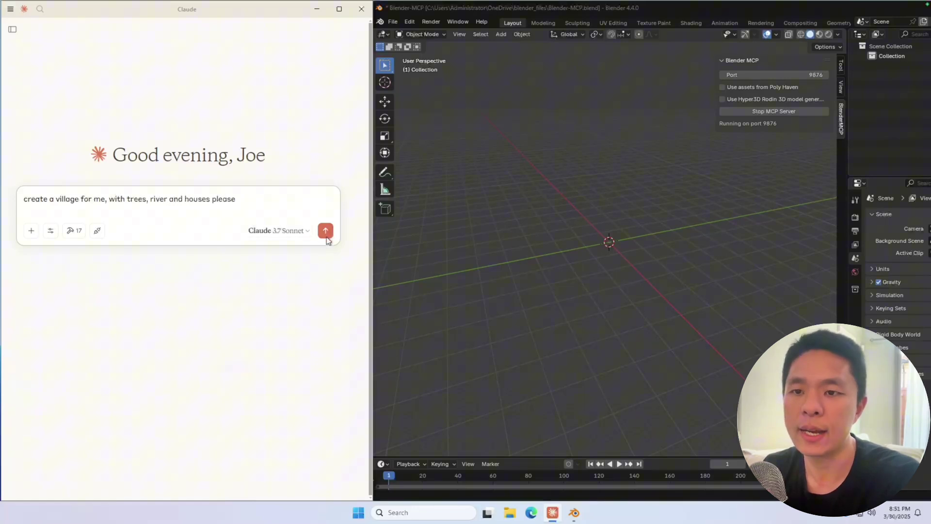
Send the village prompt, then ask Claude to 'add a river in between the houses!'
click(325, 232)
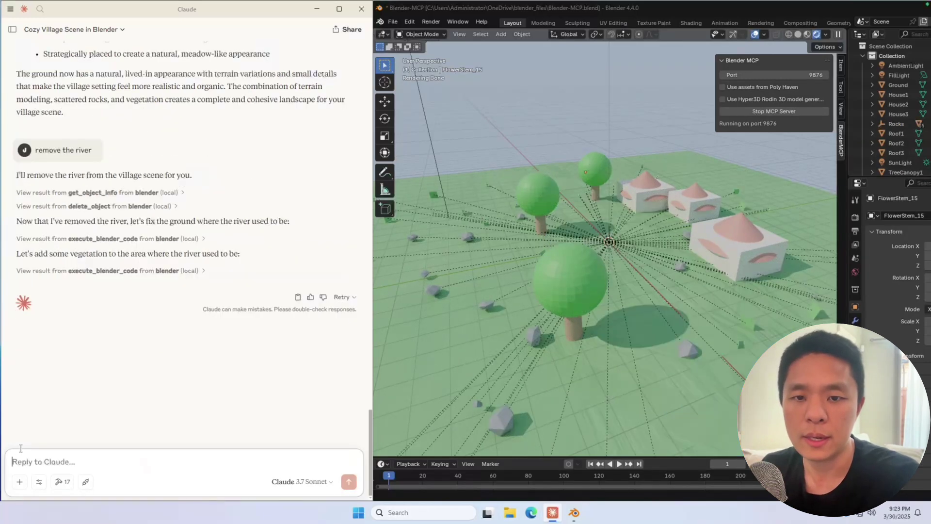
text(add)
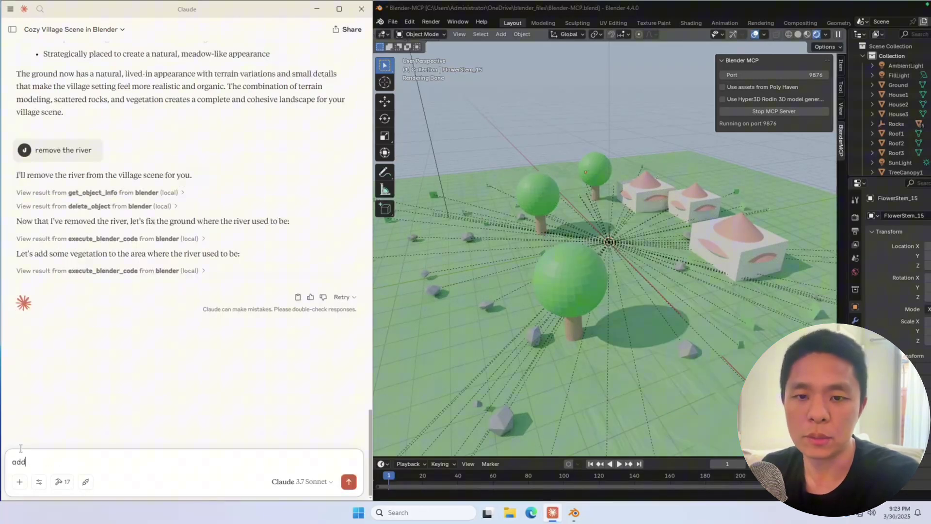
text( a river in between the h)
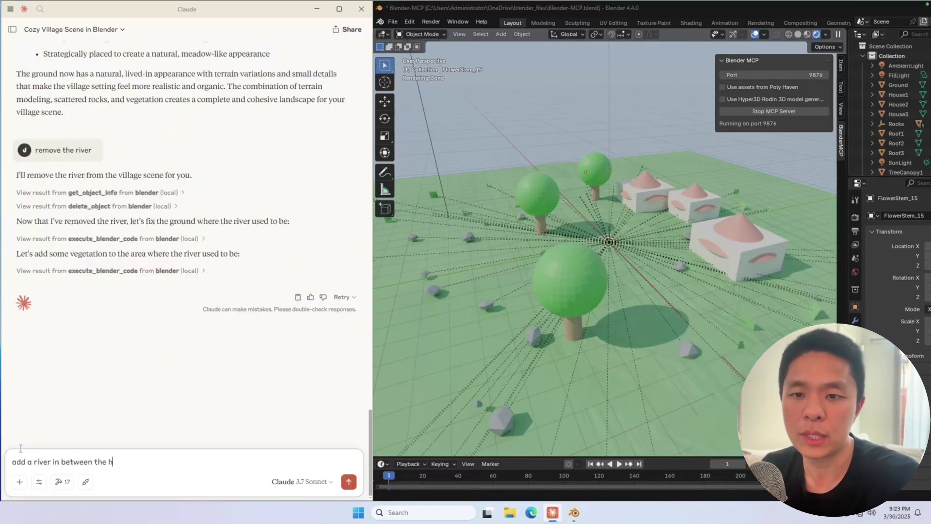
text(ouses!)
key(Return)
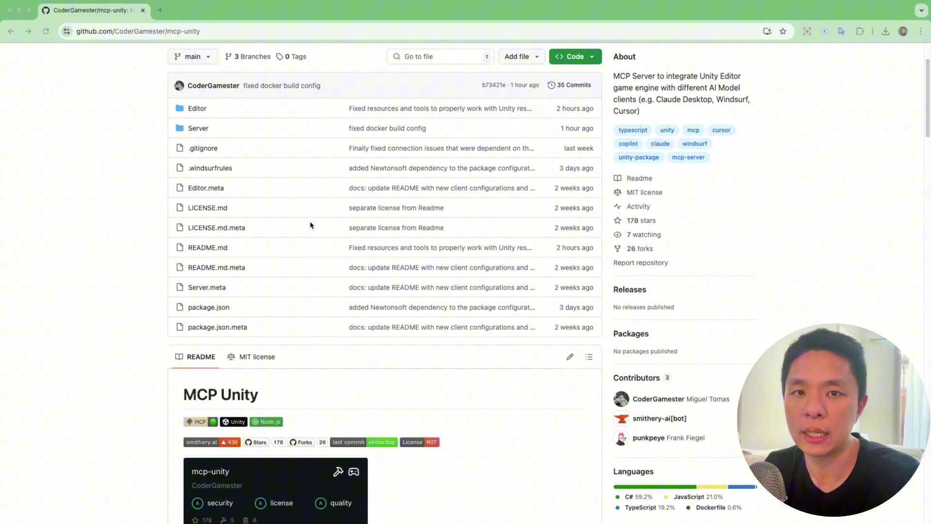
Highlight the mcp-unity repo name, then scroll blender-mcp.com down to its Installation Guide
scroll(309, 222, up, 2)
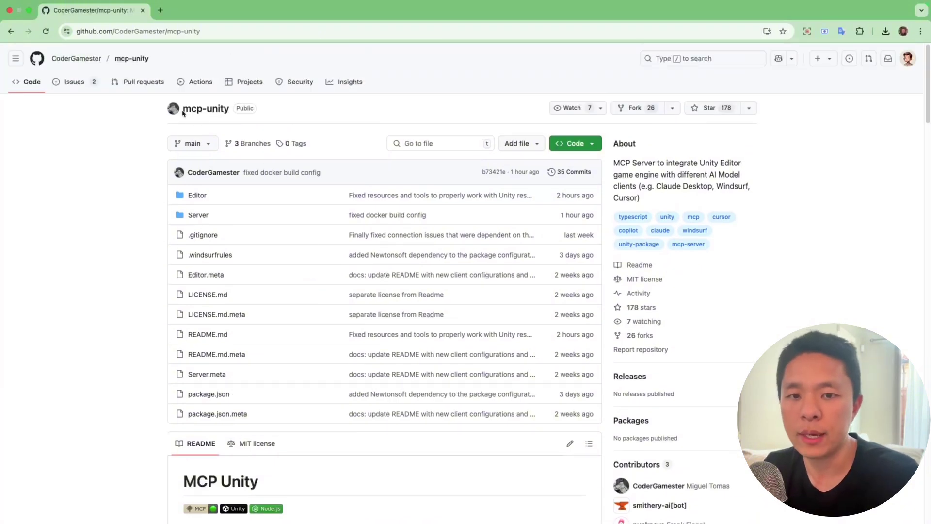
drag(239, 119, 189, 115)
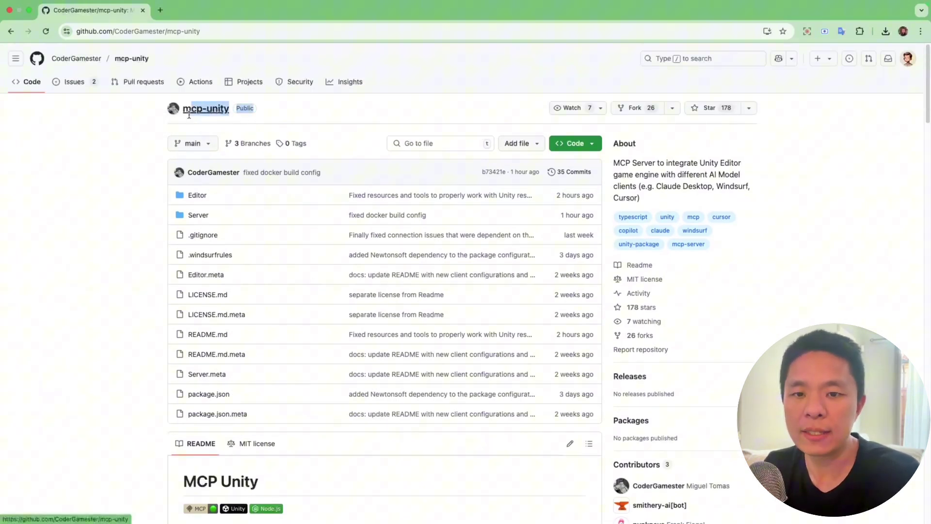
scroll(303, 187, down, 10)
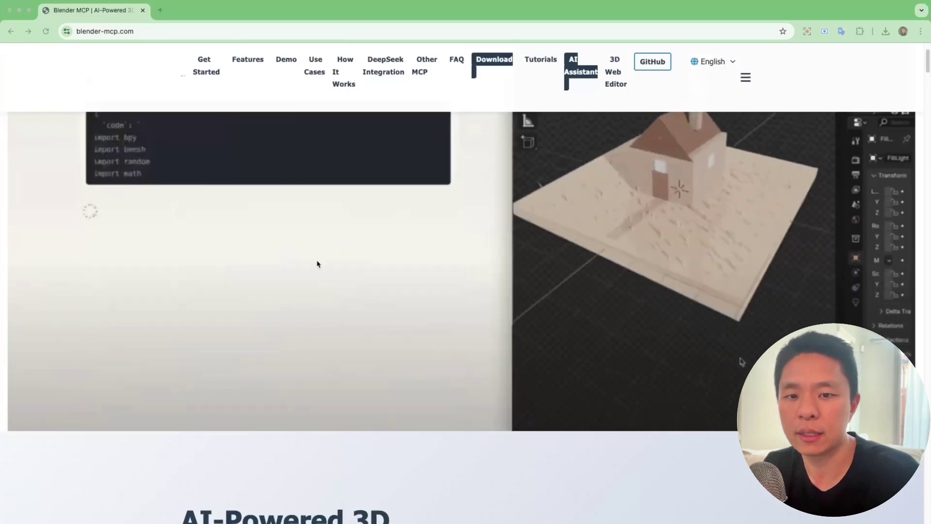
scroll(325, 204, down, 8)
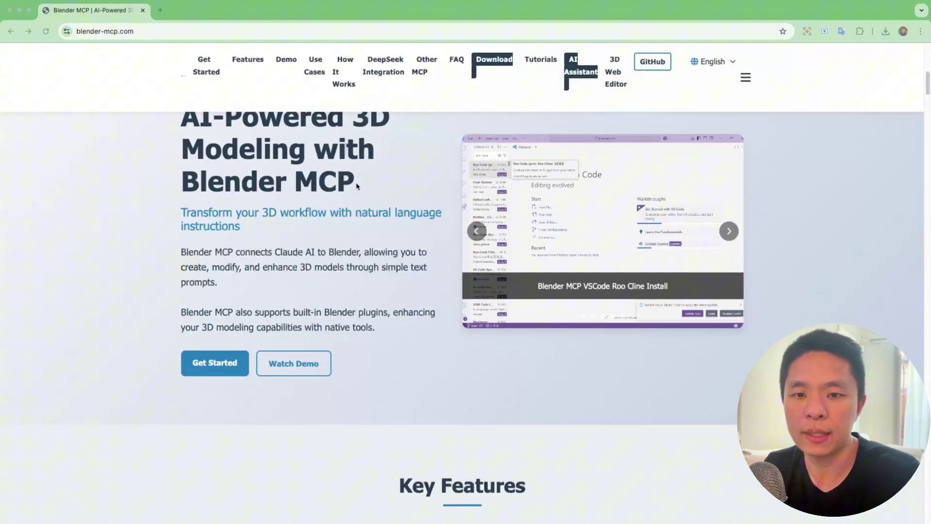
scroll(428, 231, down, 10)
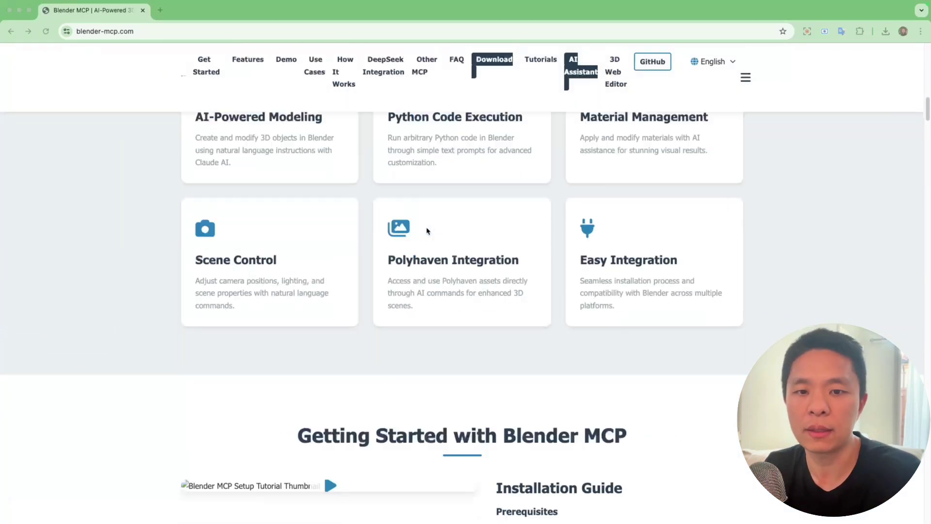
scroll(427, 231, down, 10)
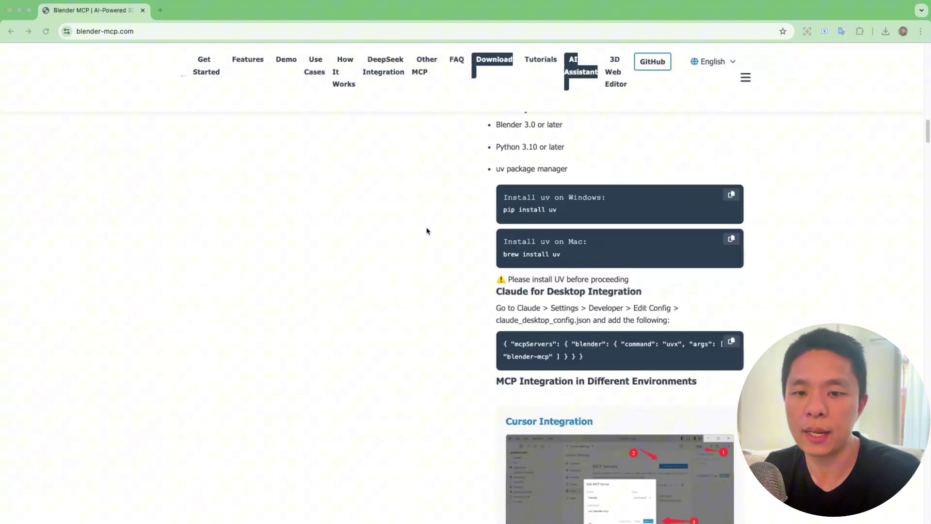
scroll(427, 231, down, 10)
scroll(427, 231, up, 20)
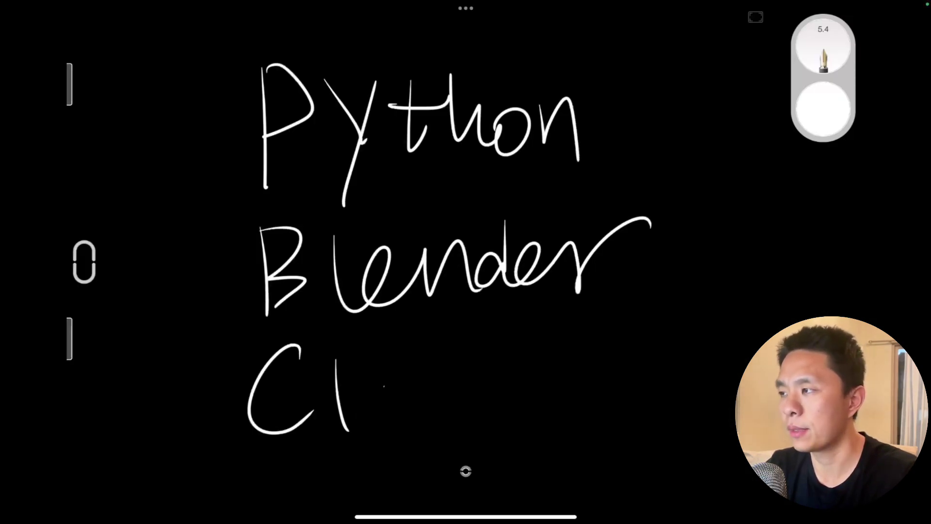
Handwrite 'Claude' as the third whiteboard word and begin another word beside it
mouse_move(384, 383)
mouse_down()
mouse_move(422, 416)
mouse_move(602, 388)
mouse_up()
drag(659, 320, 657, 393)
drag(641, 393, 745, 339)
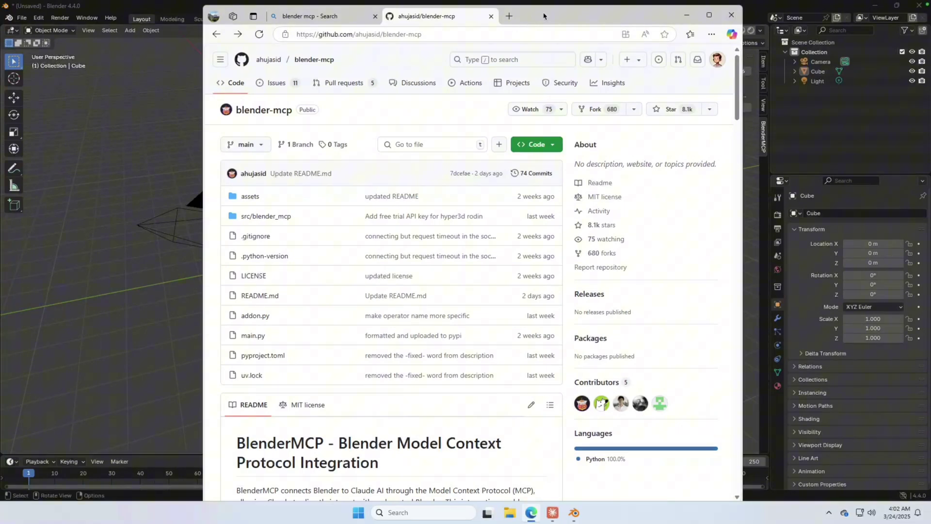
Open addon.py in the blender-mcp repo, view its '...' options, then minimize the browser
drag(543, 16, 508, 16)
click(337, 36)
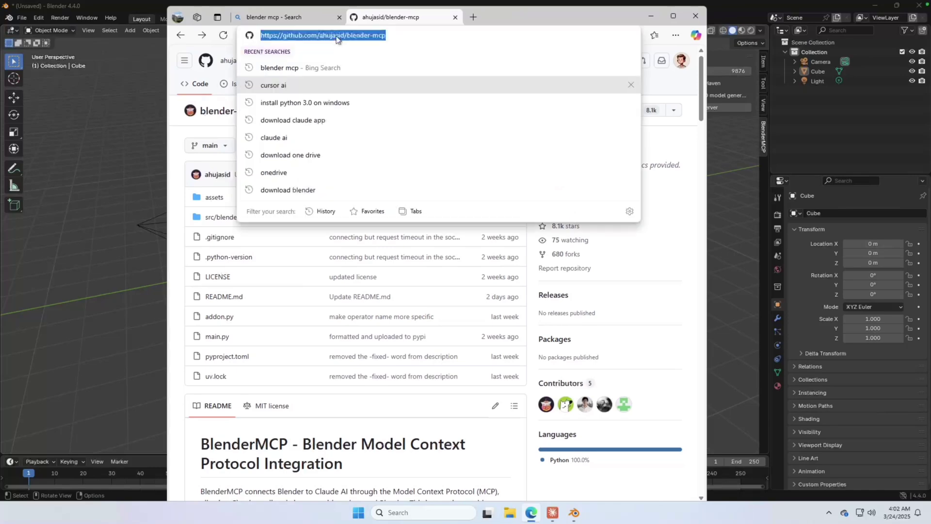
click(409, 37)
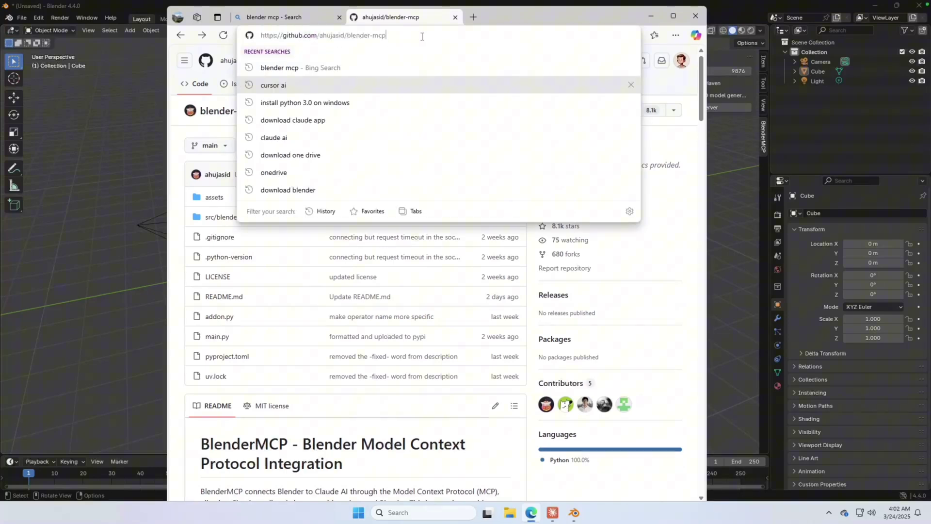
click(182, 184)
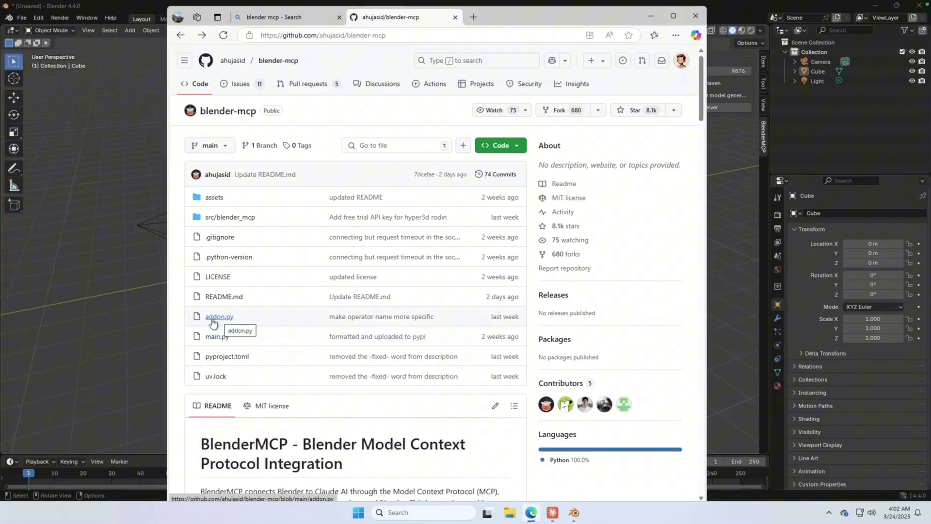
click(219, 319)
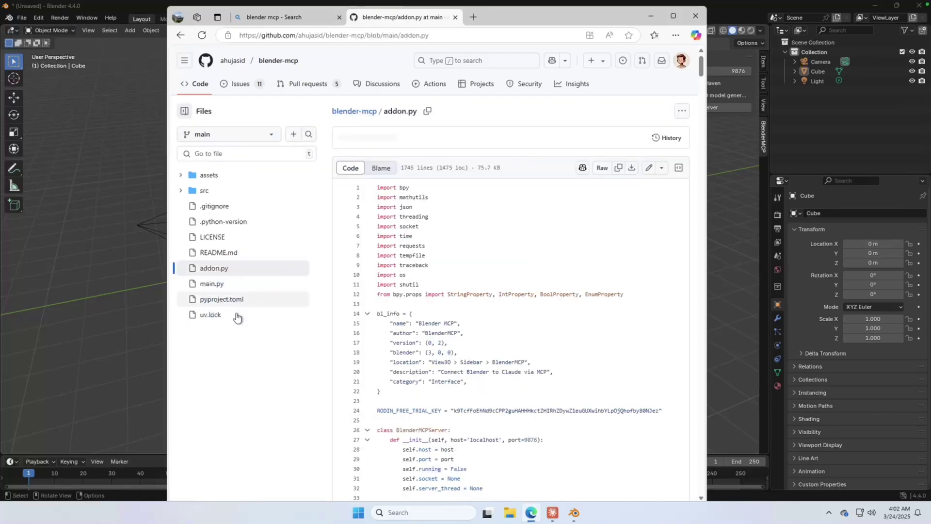
click(682, 111)
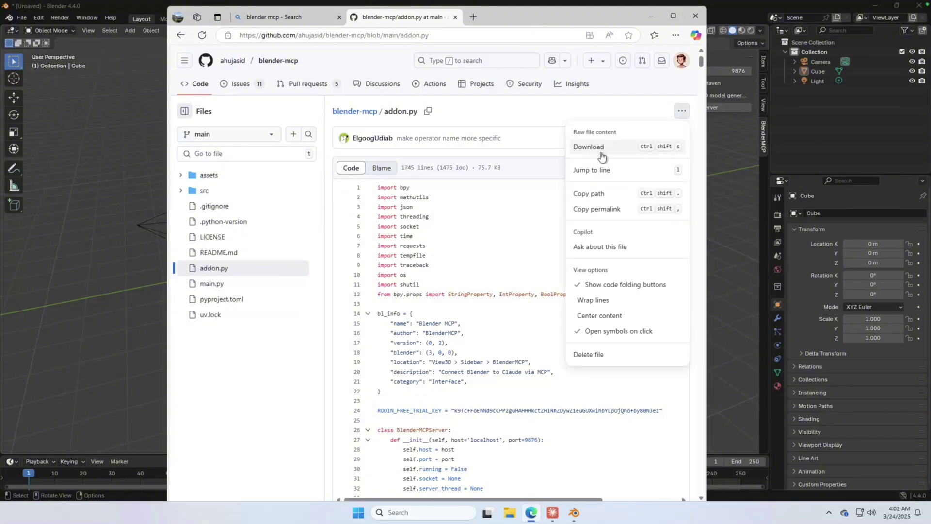
click(651, 16)
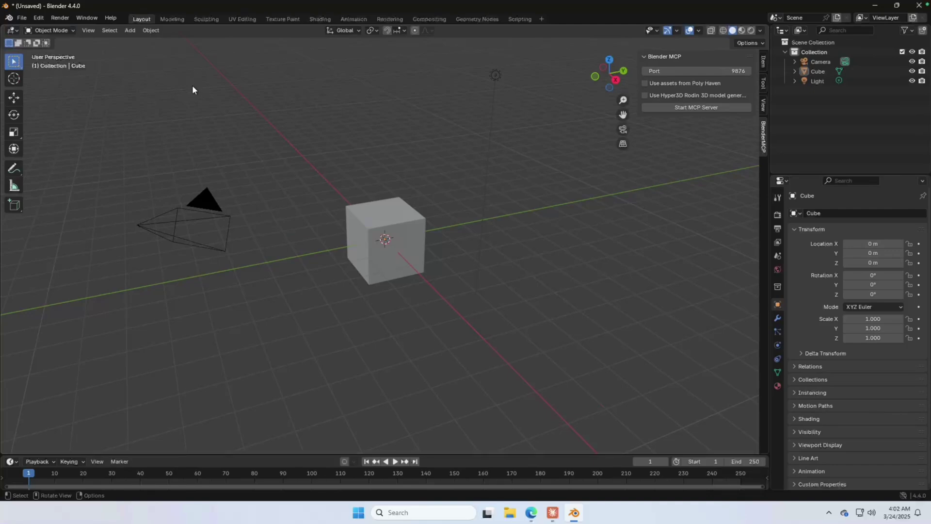
click(39, 18)
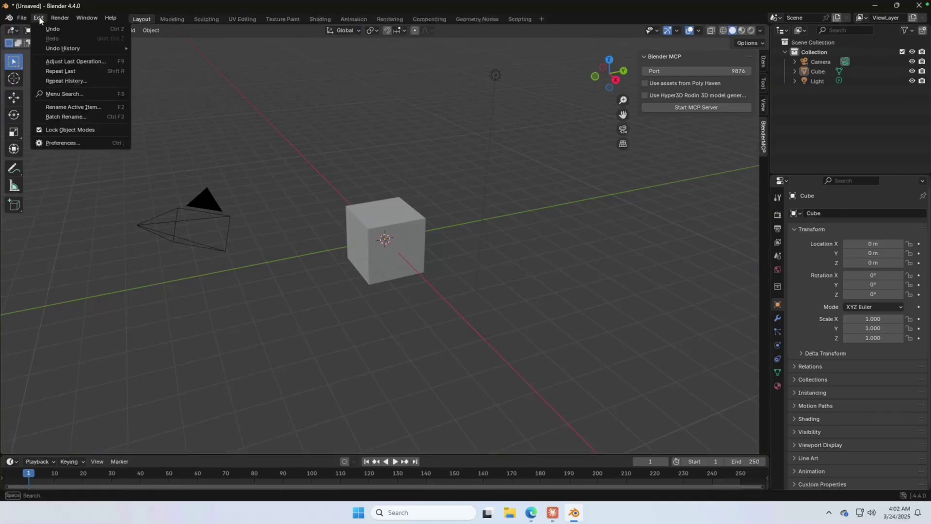
click(69, 142)
drag(166, 8, 255, 74)
click(397, 84)
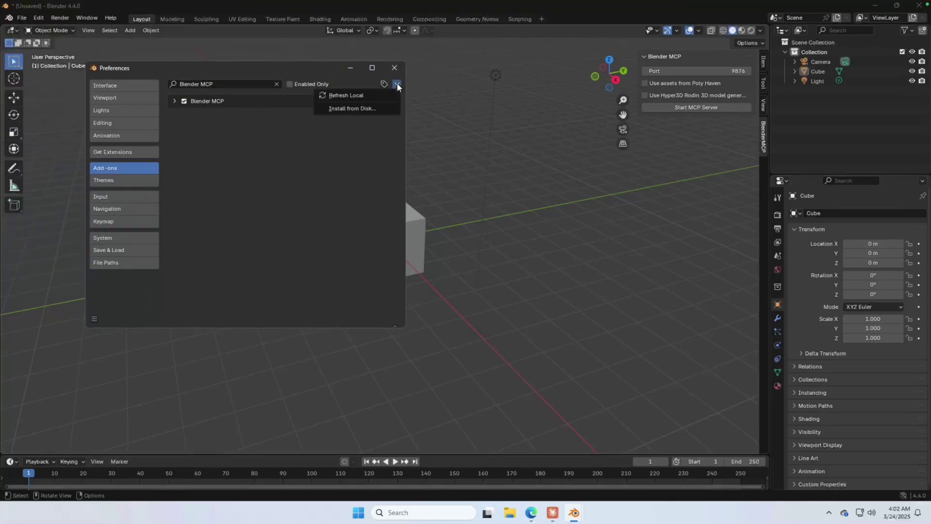
click(396, 86)
click(372, 107)
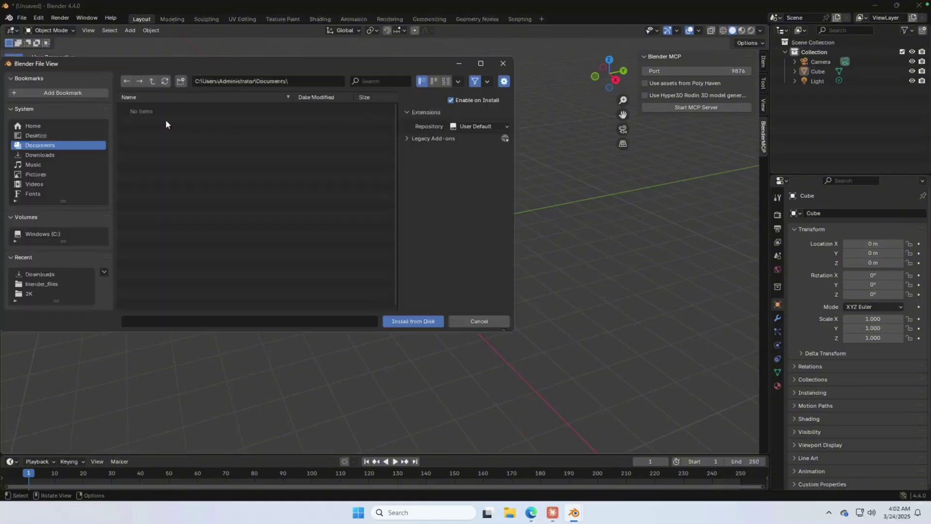
click(39, 155)
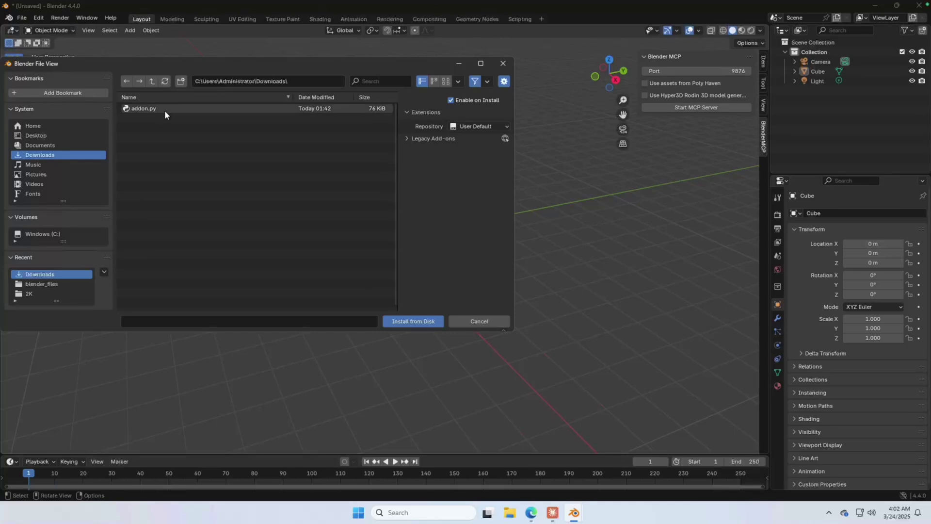
click(479, 321)
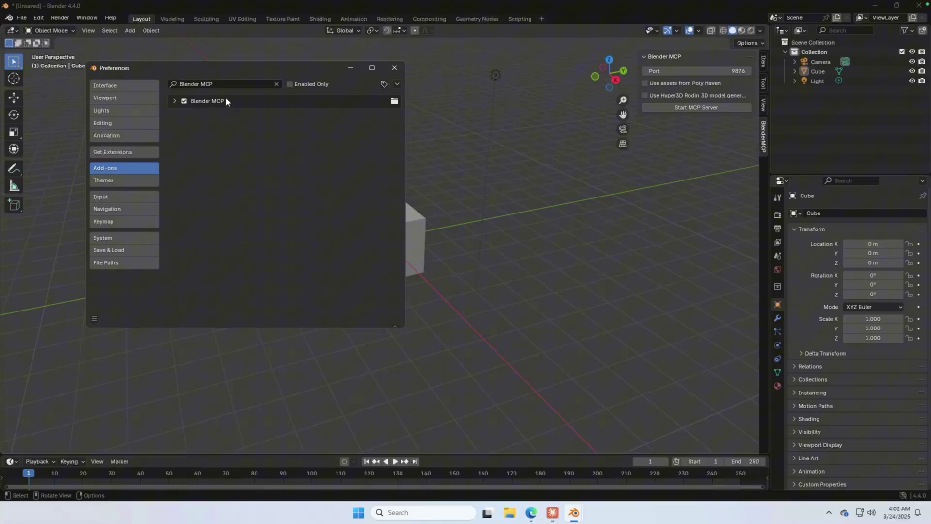
click(393, 68)
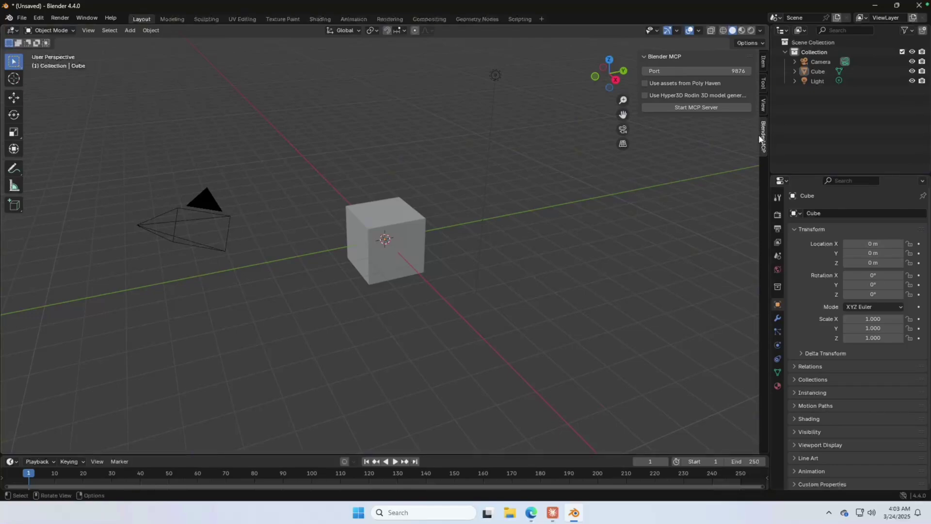
Start the BlenderMCP server from the viewport sidebar on port 9876
click(687, 108)
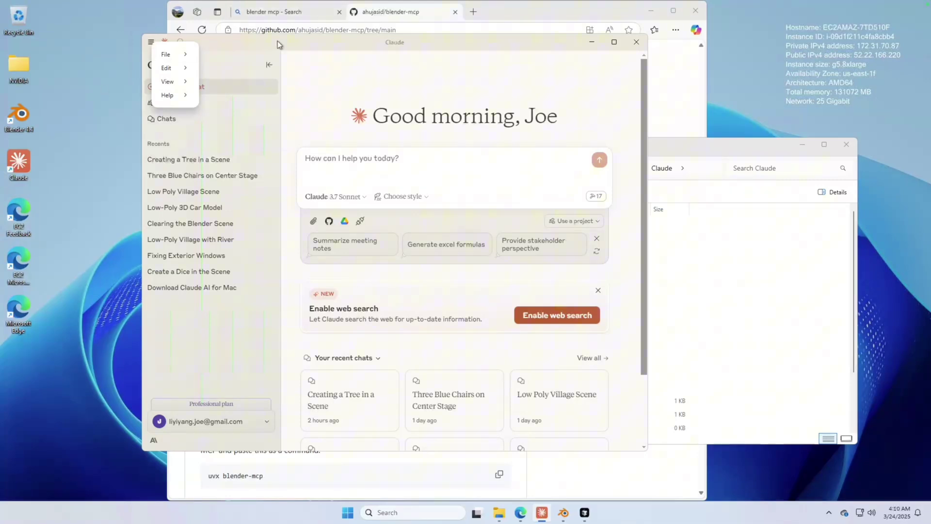
Go to Claude's Developer settings and open the claude_desktop_config folder via Edit Config
key(ctrl+a)
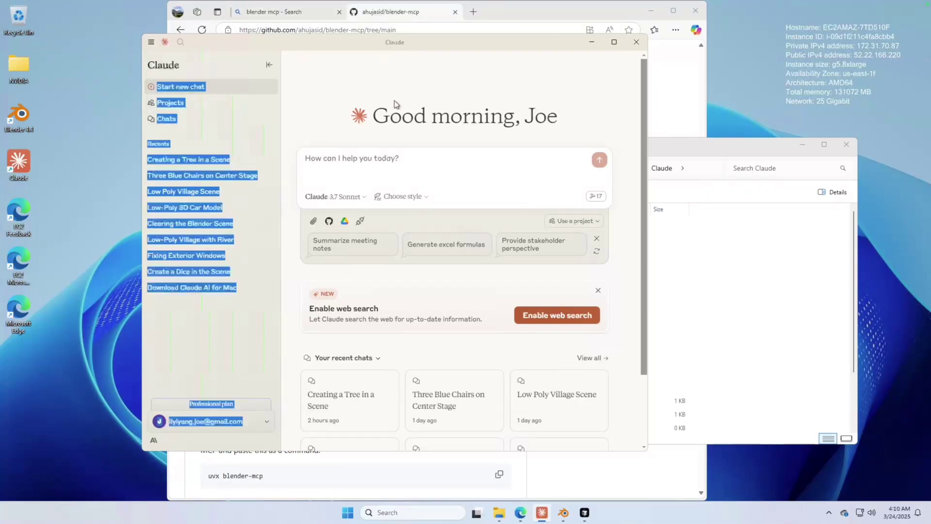
click(151, 44)
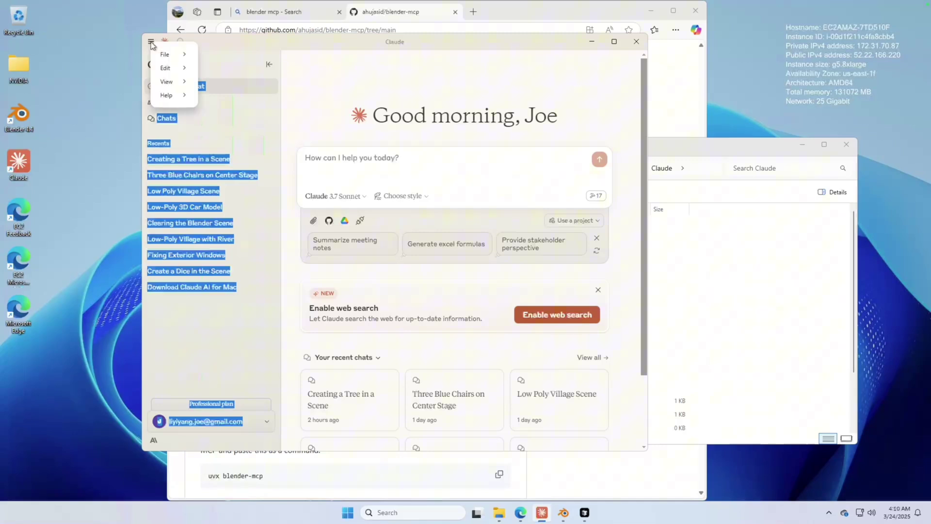
mouse_move(168, 58)
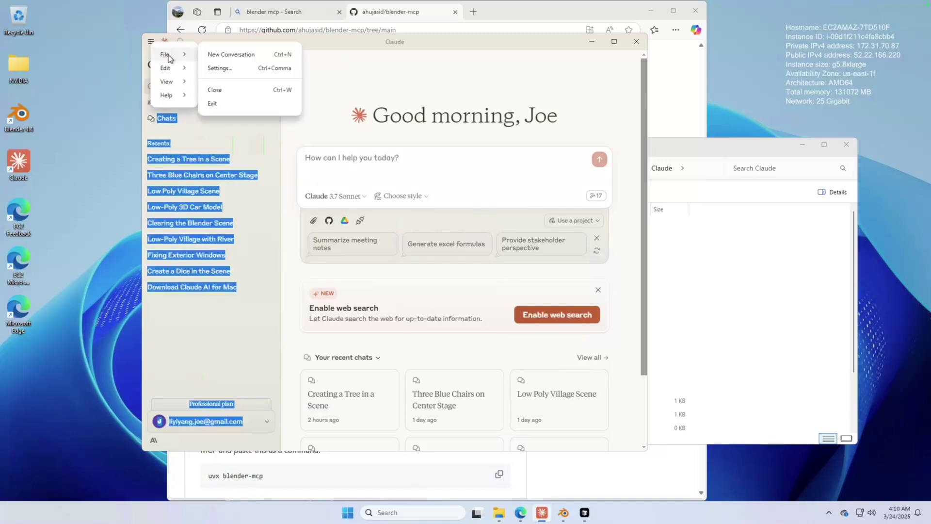
click(242, 69)
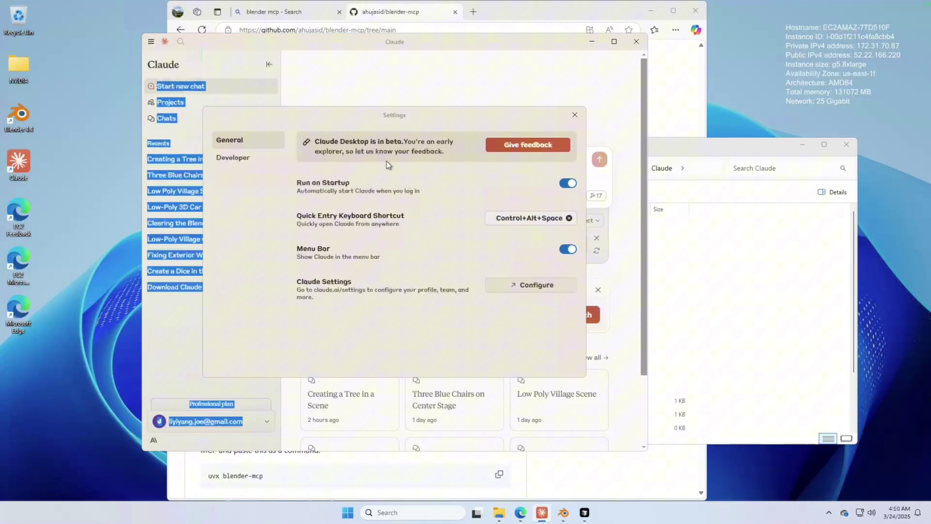
click(233, 158)
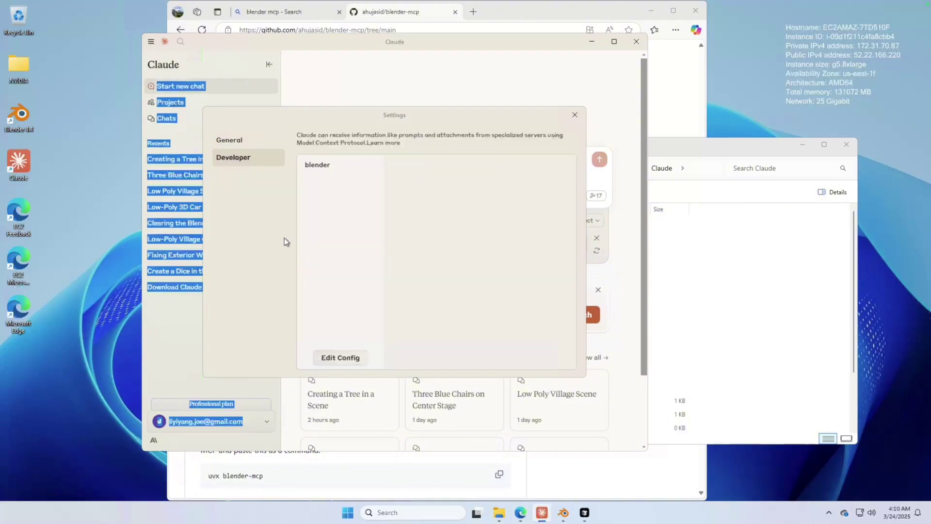
click(343, 364)
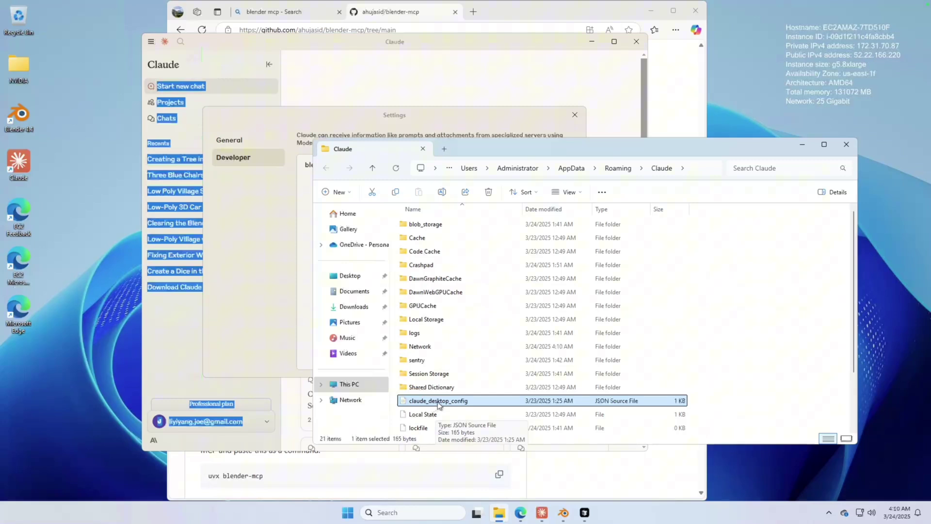
Open claude_desktop_config.json in Cursor, paste the README's blender mcpServers snippet, and save
right_click(452, 406)
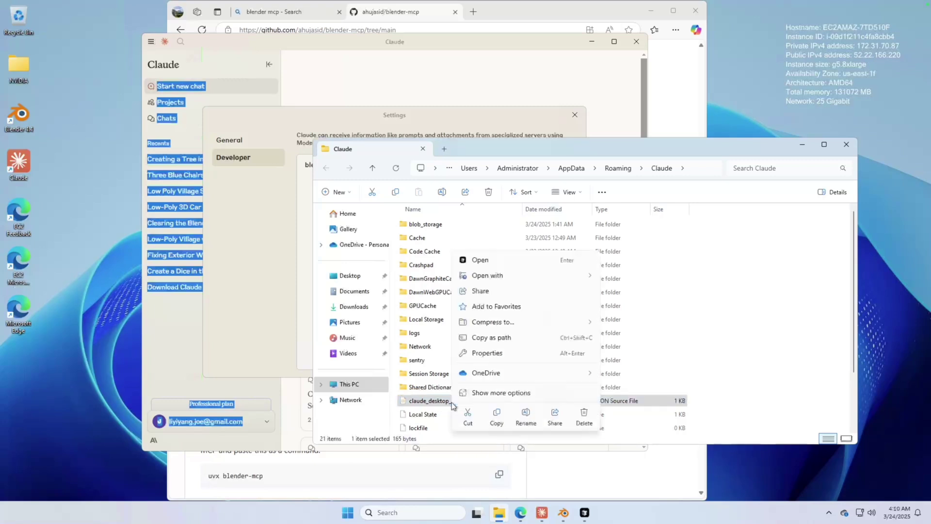
click(585, 512)
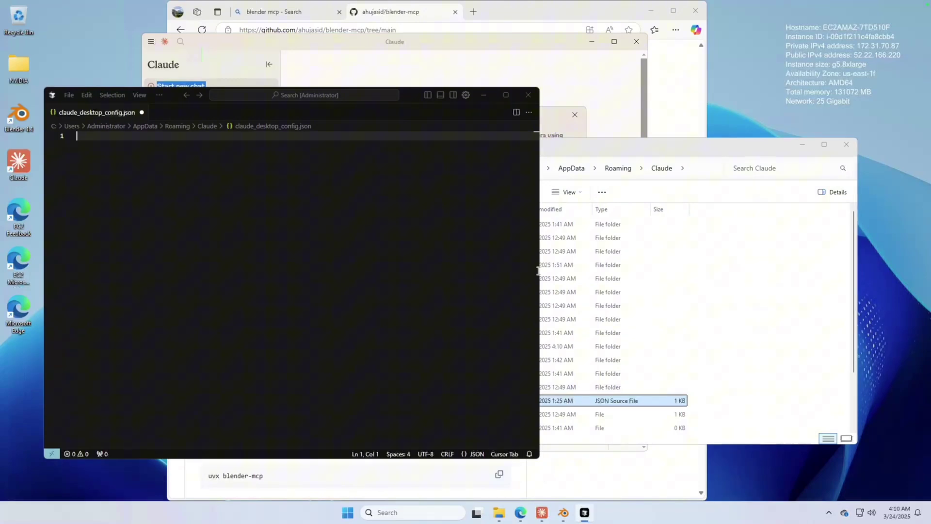
mouse_move(519, 513)
click(516, 437)
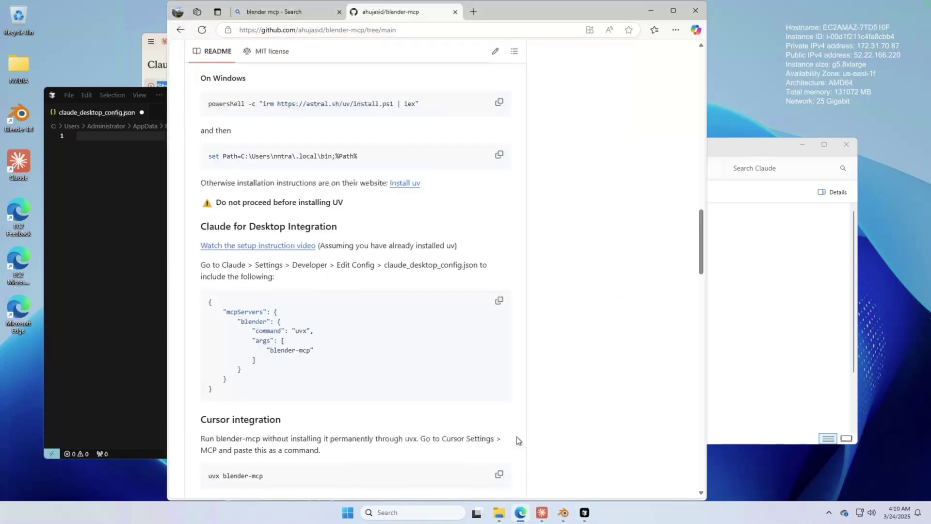
scroll(274, 207, down, 2)
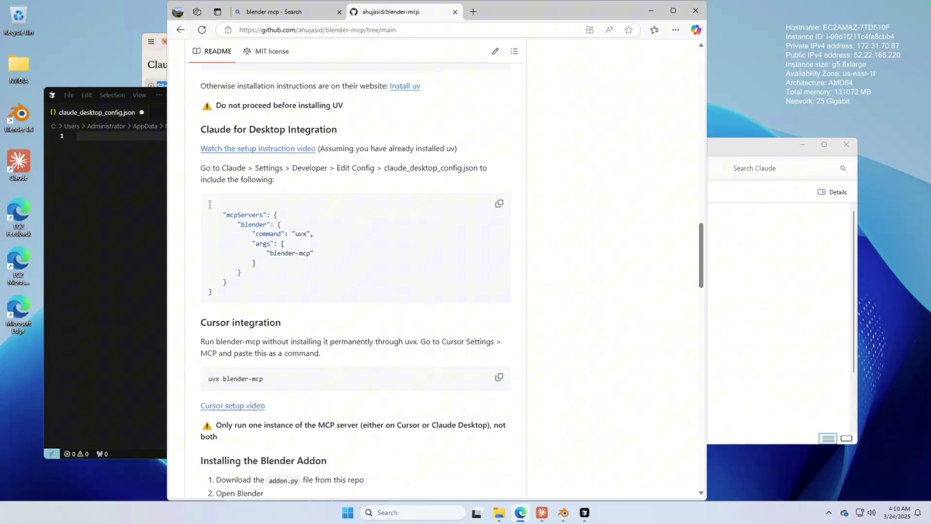
click(498, 207)
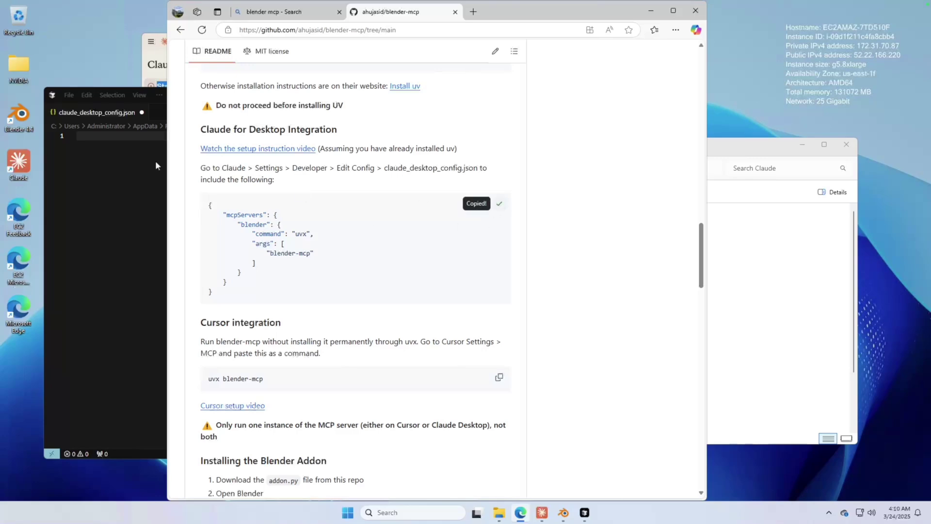
click(123, 151)
key(ctrl+v)
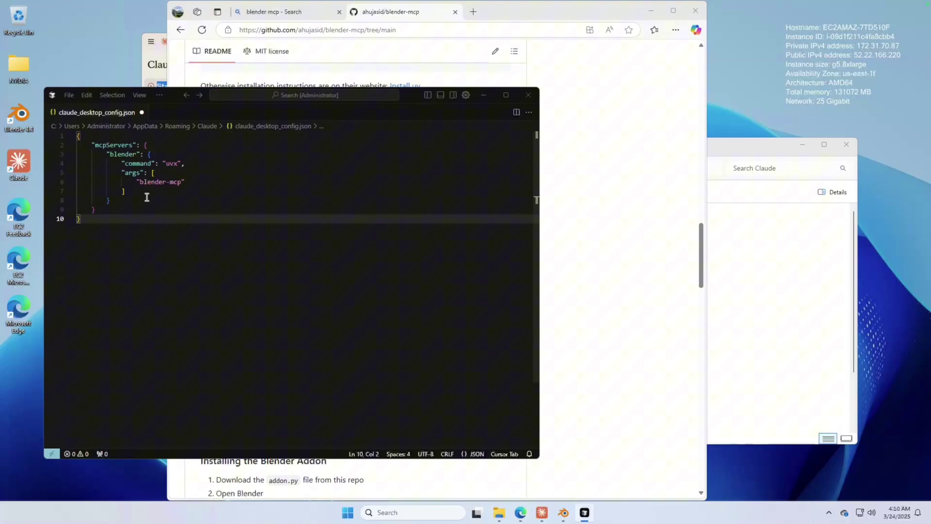
key(super+s)
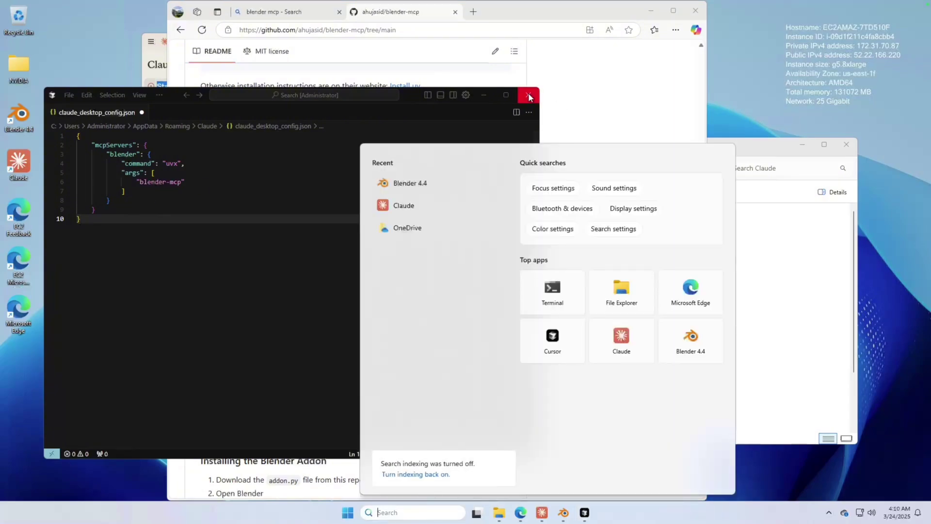
Close the config editor and copy the README's Windows PowerShell uv install command
click(528, 95)
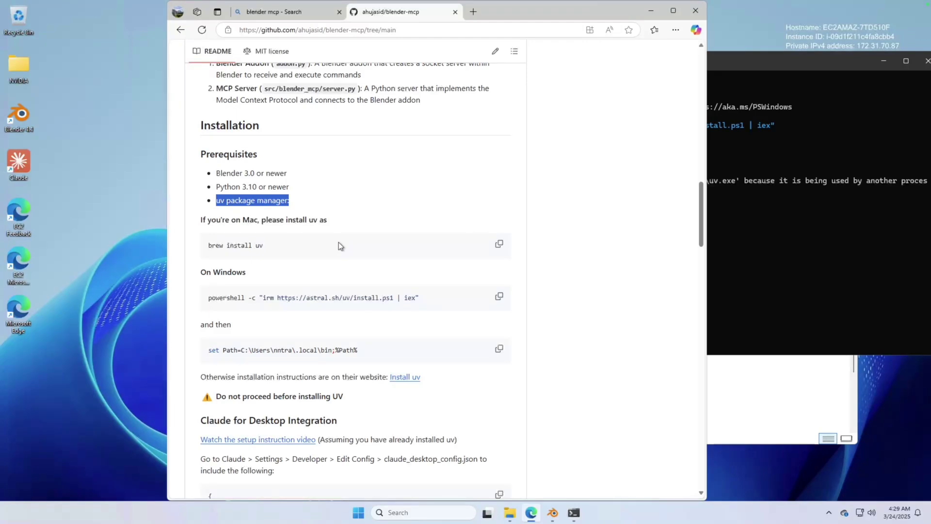
click(295, 202)
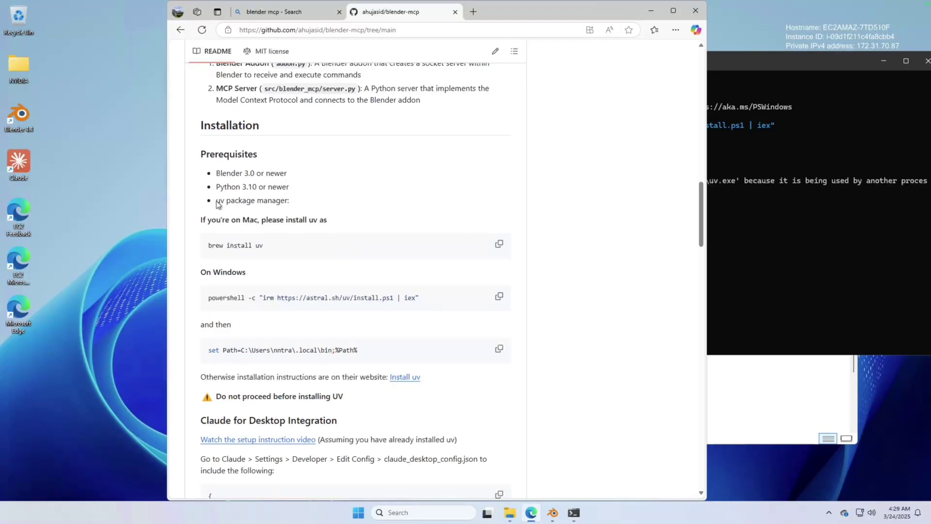
drag(218, 202, 292, 205)
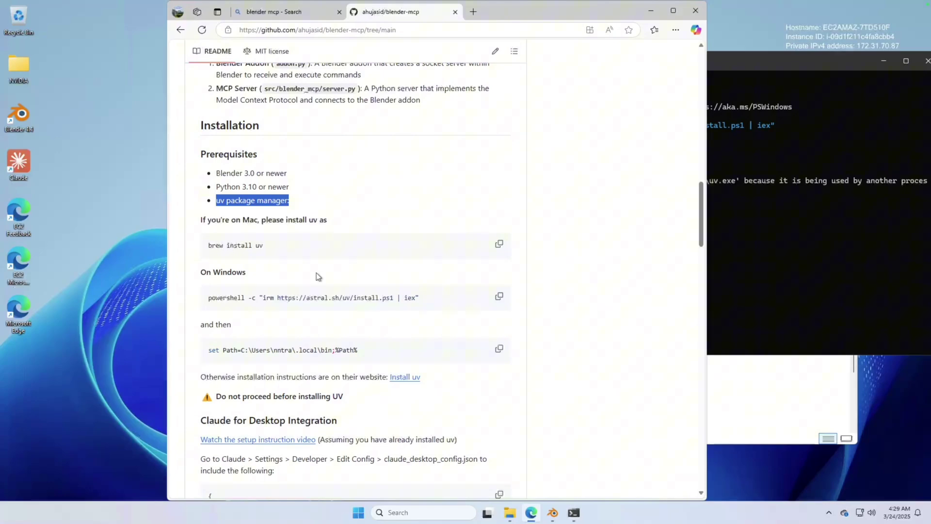
click(499, 296)
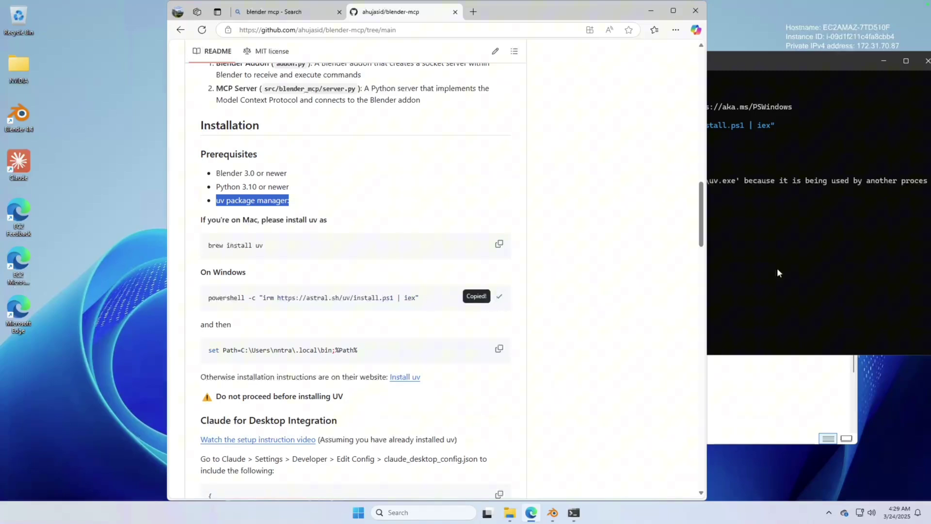
Paste the copied uv install command into PowerShell and run it again
click(781, 236)
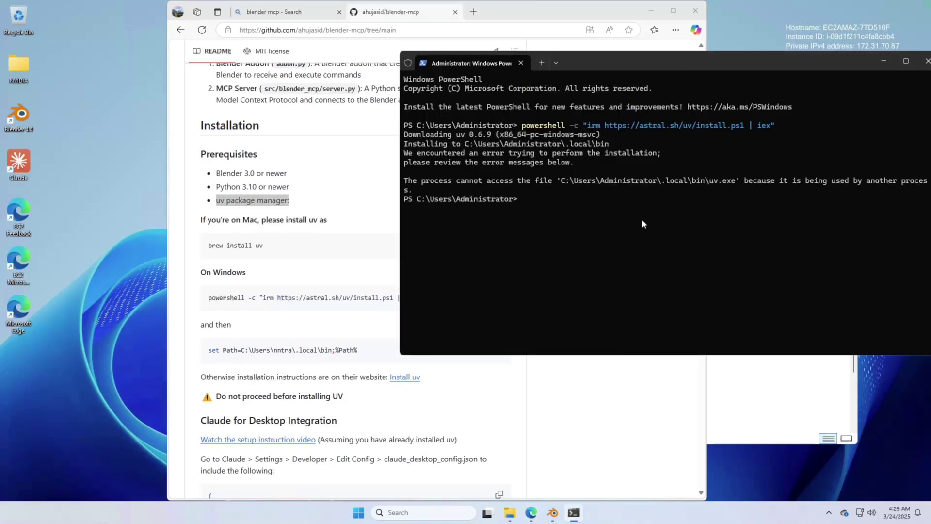
key(ctrl+v)
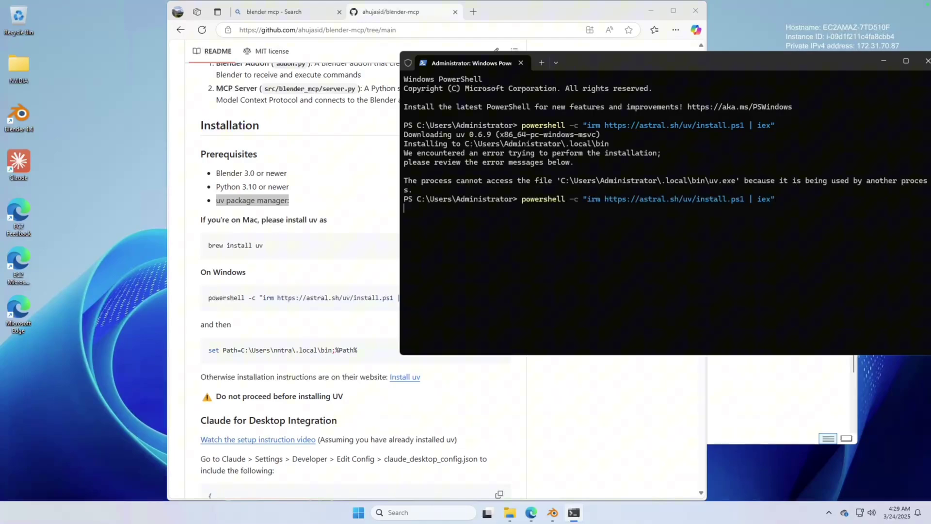
key(Return)
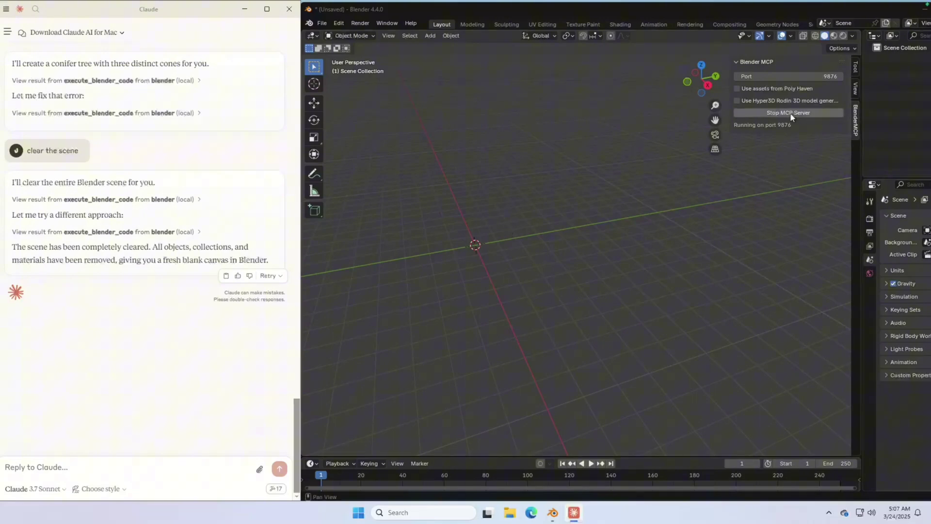
Send Claude the prompt 'create a tree with 3 cones'
click(71, 468)
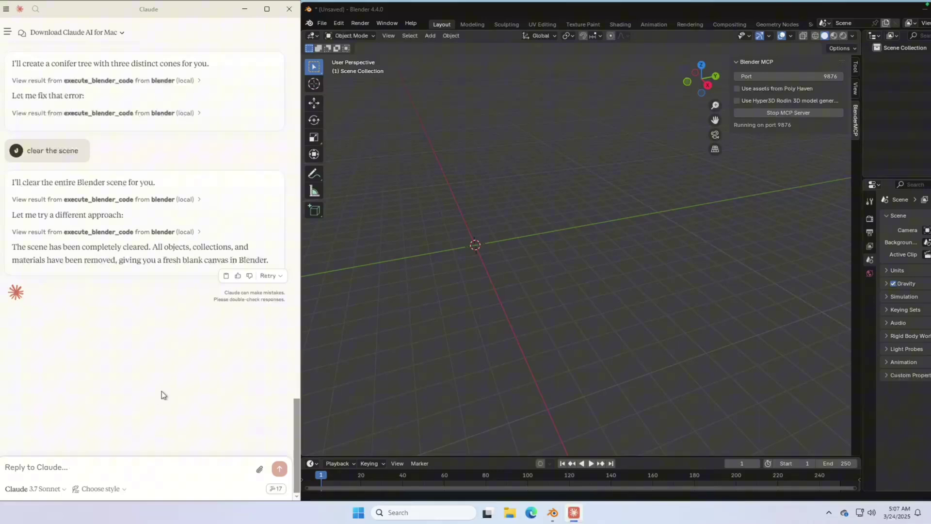
text(creat)
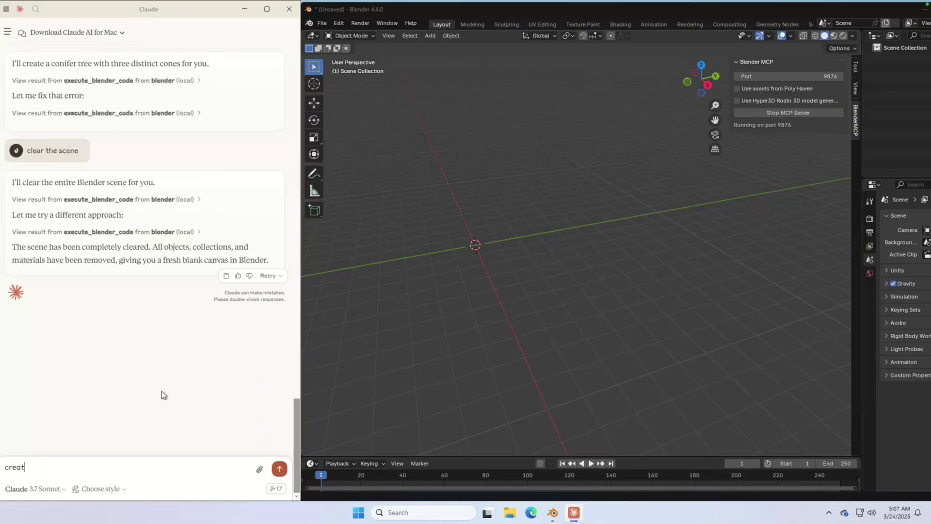
text(e a tree with 3 cones)
click(279, 468)
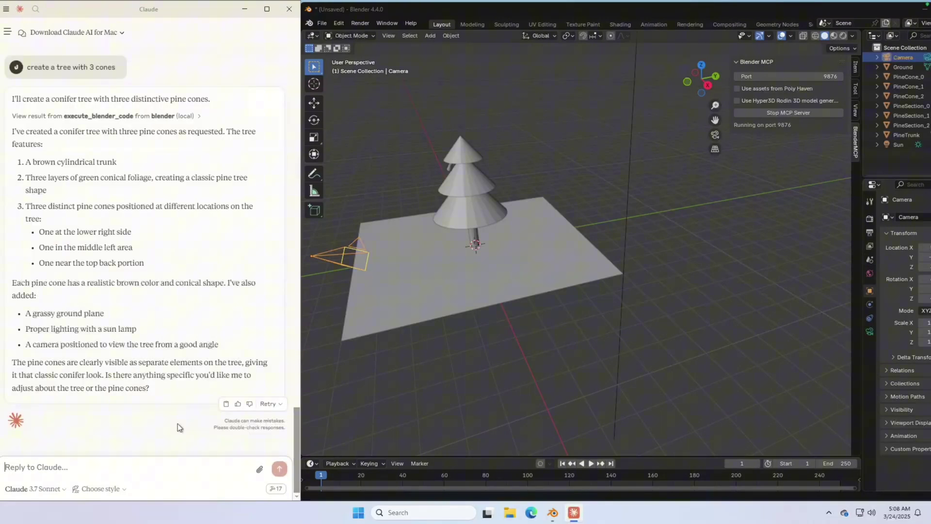
Send Claude 'add green materials to the tree, also color the ground brown'
text(a)
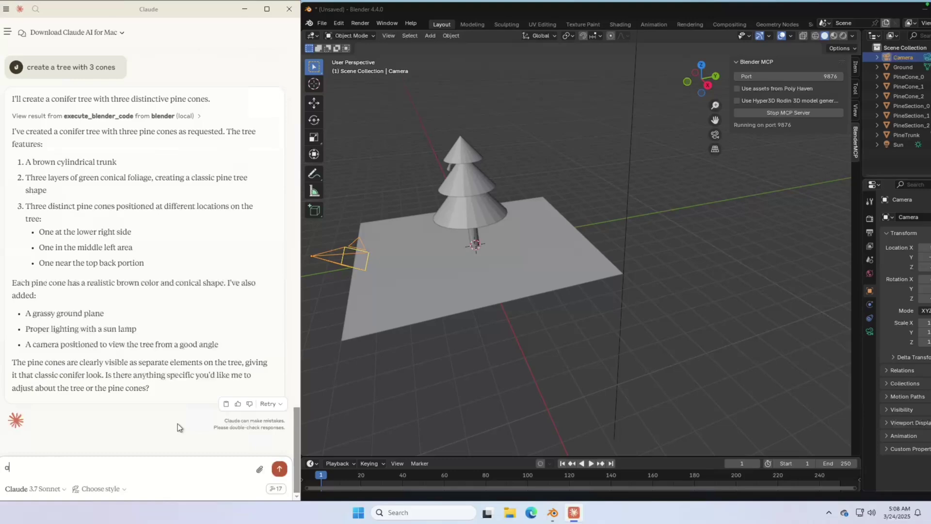
text(dd green materials to the tree, a)
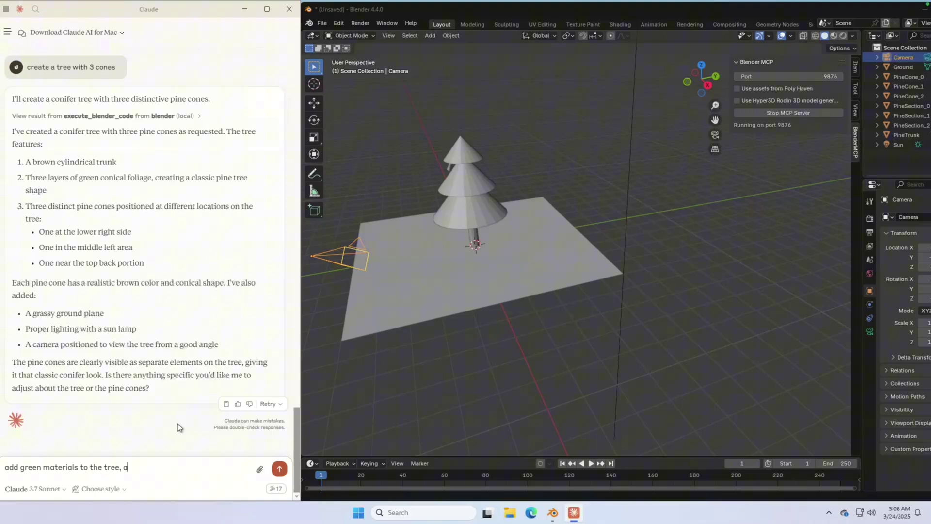
text(lso color the ground brown)
click(280, 468)
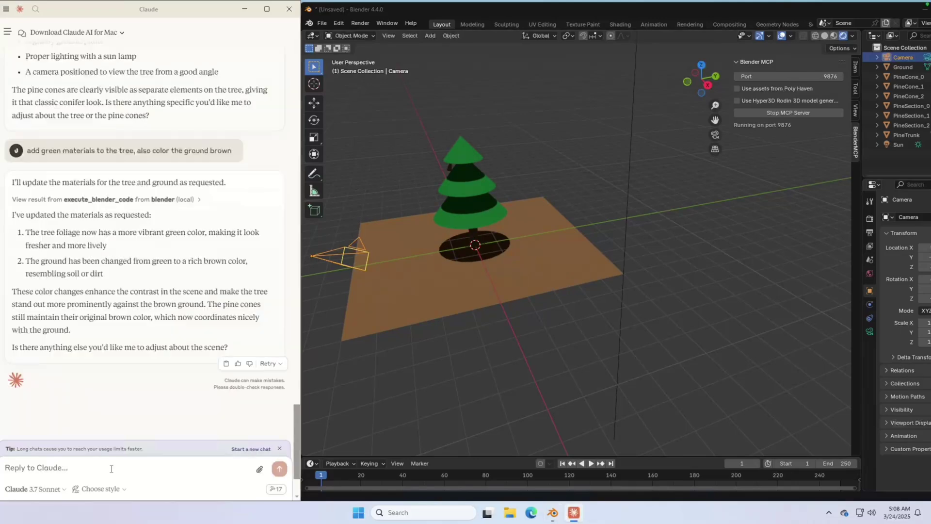
Send Claude the prompt 'add professional lighting in the scene'
text(add profes)
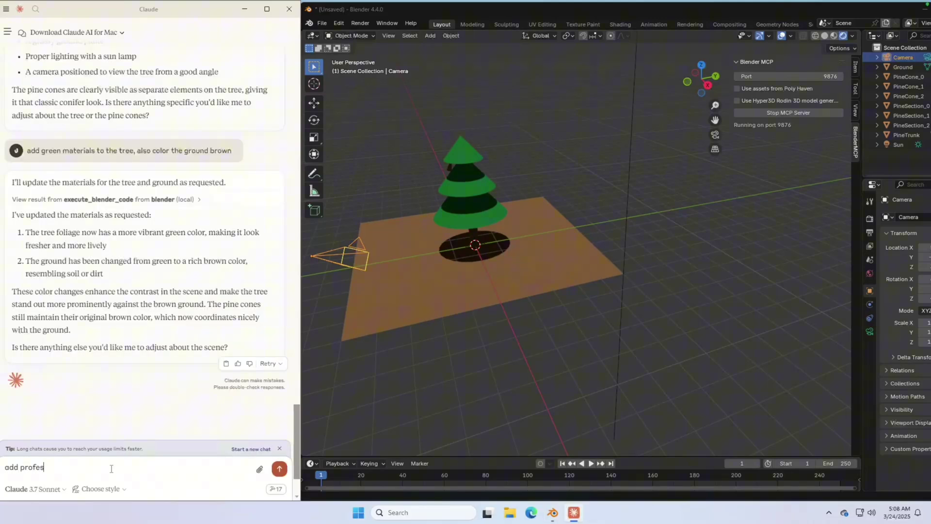
text(sional lighting in the scene)
click(280, 469)
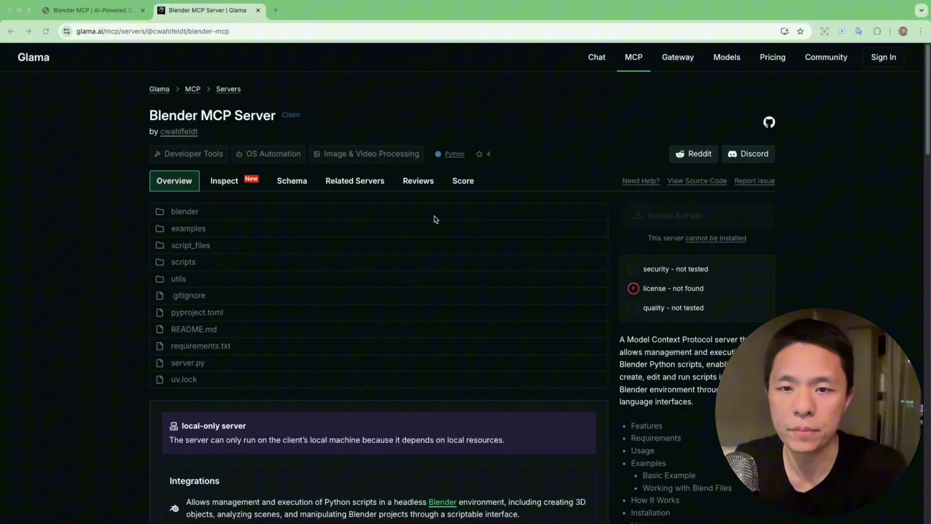
Scroll down the Glama Blender MCP Server page through its features and examples
scroll(435, 219, down, 5)
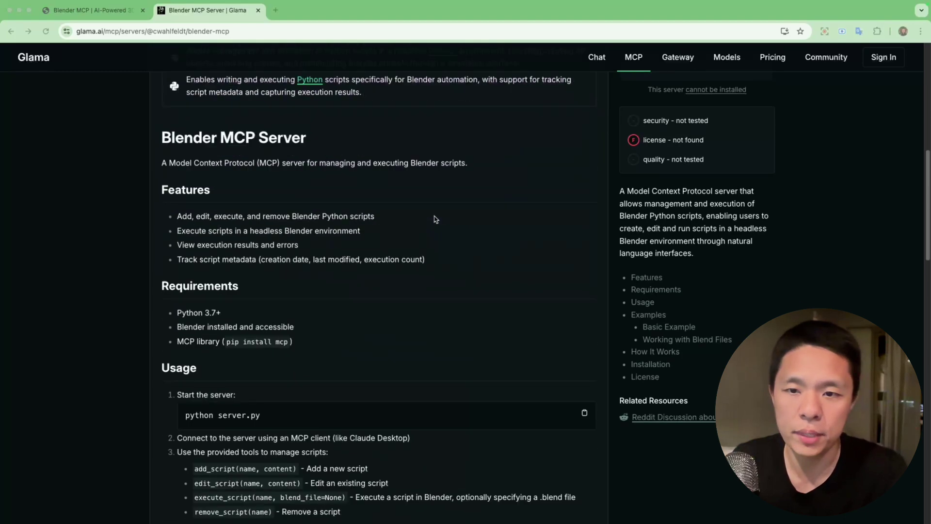
scroll(435, 219, down, 4)
scroll(436, 219, down, 13)
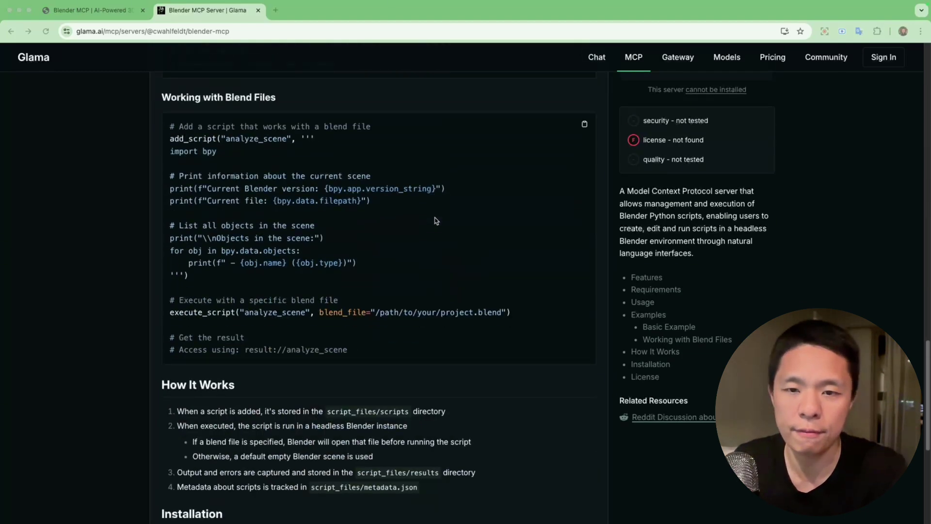
Switch to the Blender MCP | AI-Powered 3D site and browse to its Use Cases
click(105, 18)
scroll(369, 226, up, 8)
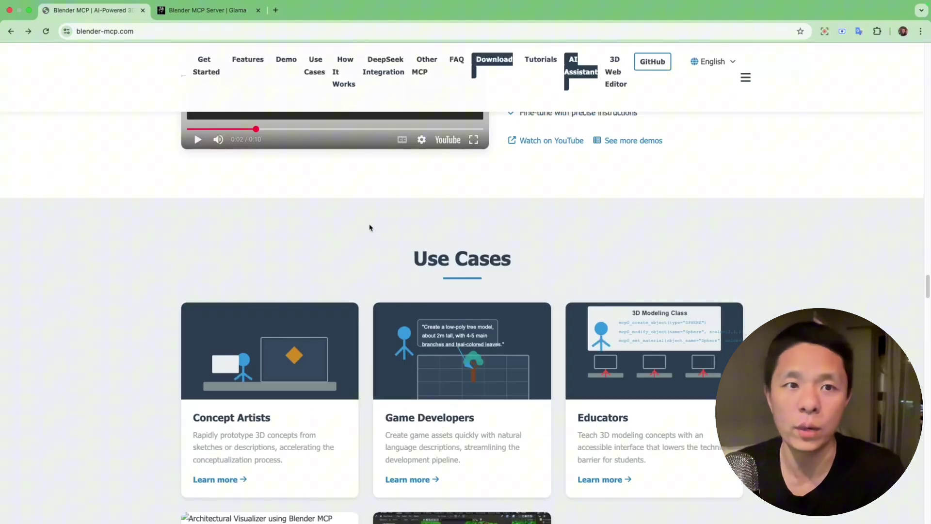
scroll(369, 227, down, 2)
scroll(369, 227, down, 2)
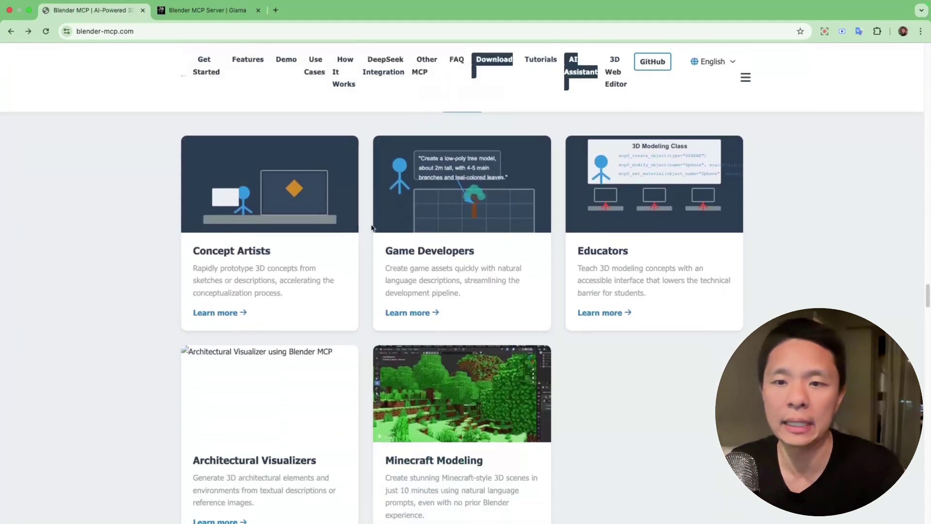
scroll(369, 227, up, 1)
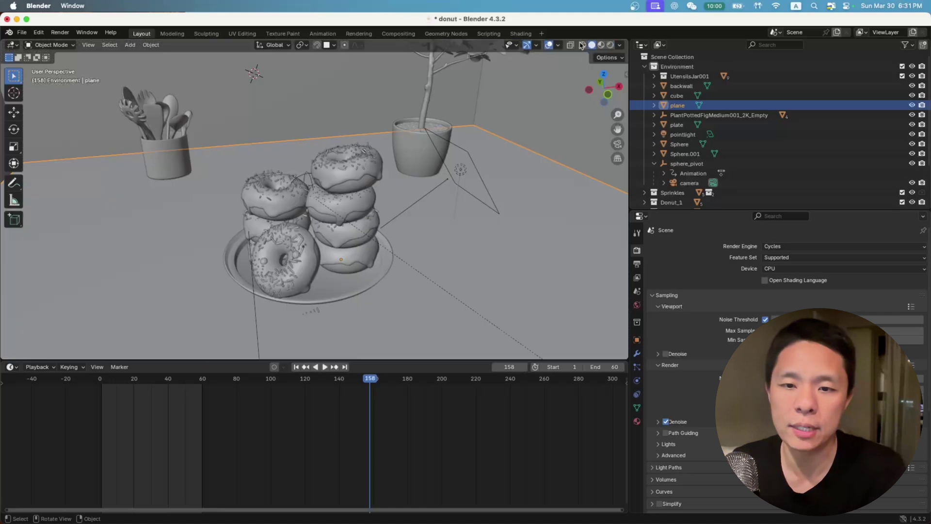
Switch the donut scene to Solid shading, orbit the view, and enter Edit Mode on the plane
click(580, 45)
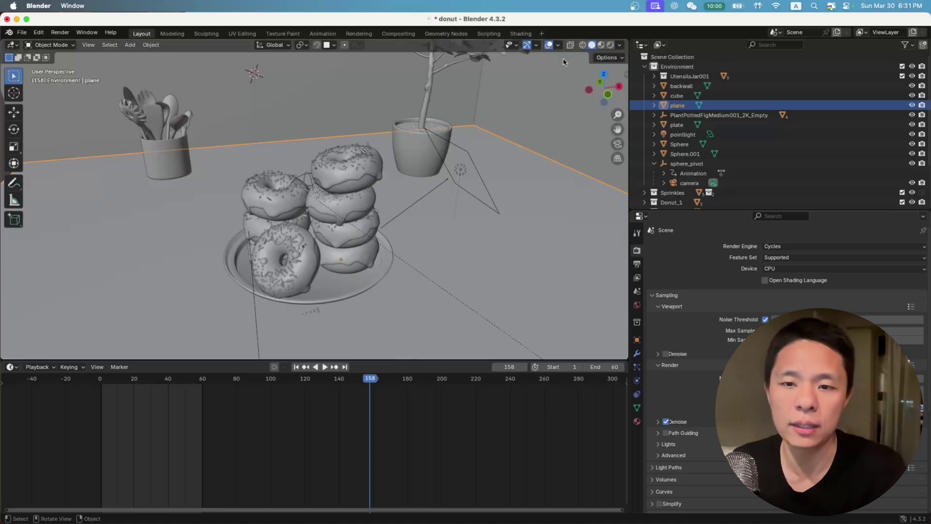
middle_drag(299, 176, 323, 169)
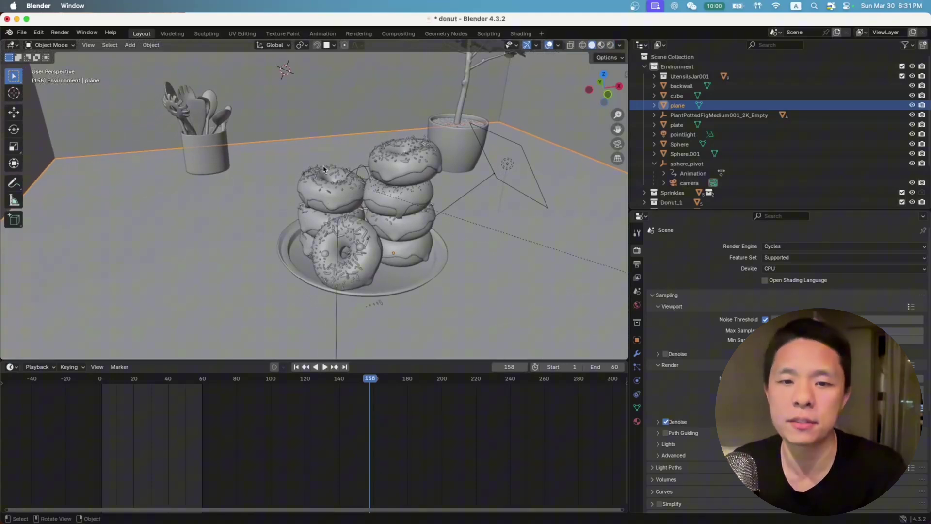
key(Tab)
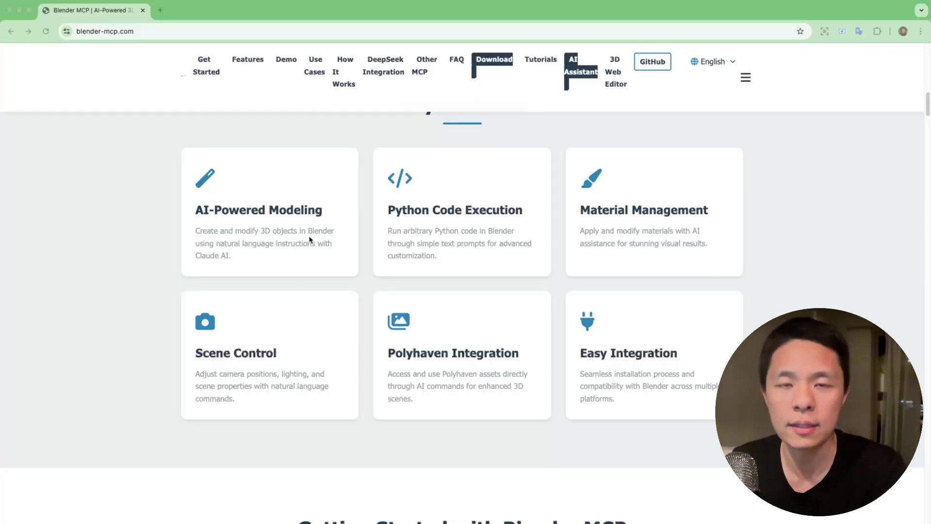
scroll(300, 250, down, 2)
scroll(299, 249, down, 5)
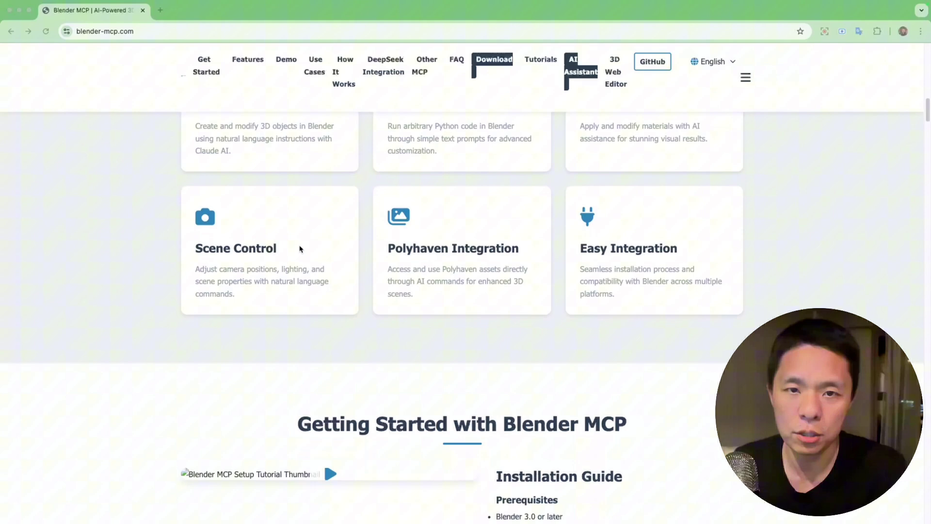
scroll(301, 252, up, 15)
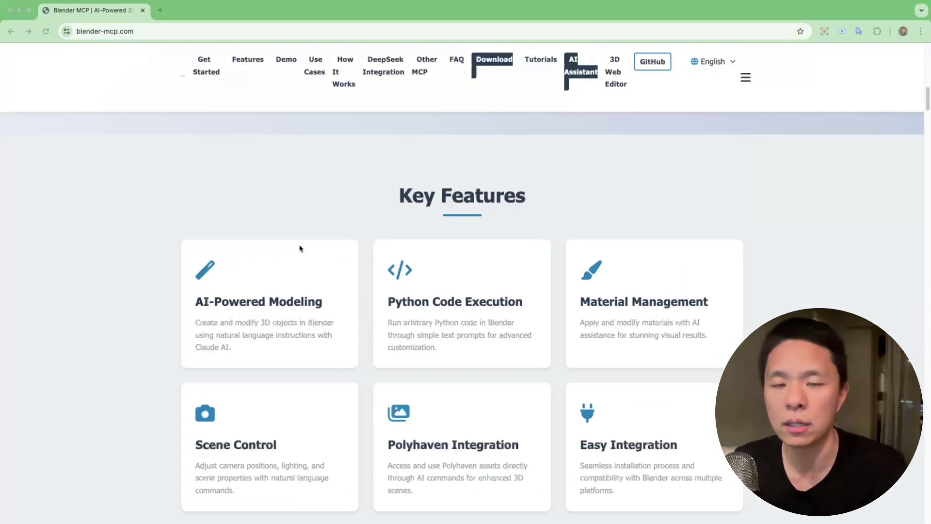